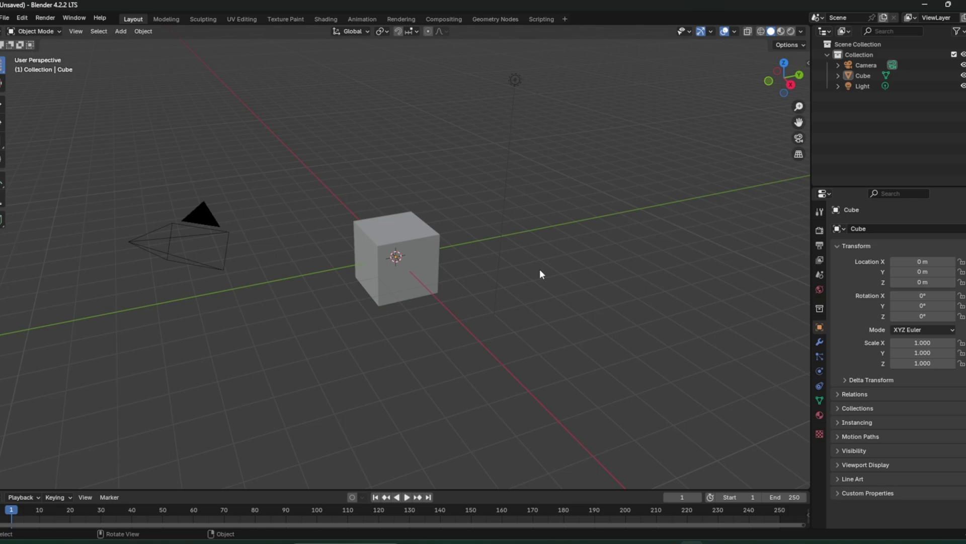
# Step: Delete all default objects from the scene: the camera, cube and light
pyautogui.press('a')
pyautogui.press('x')
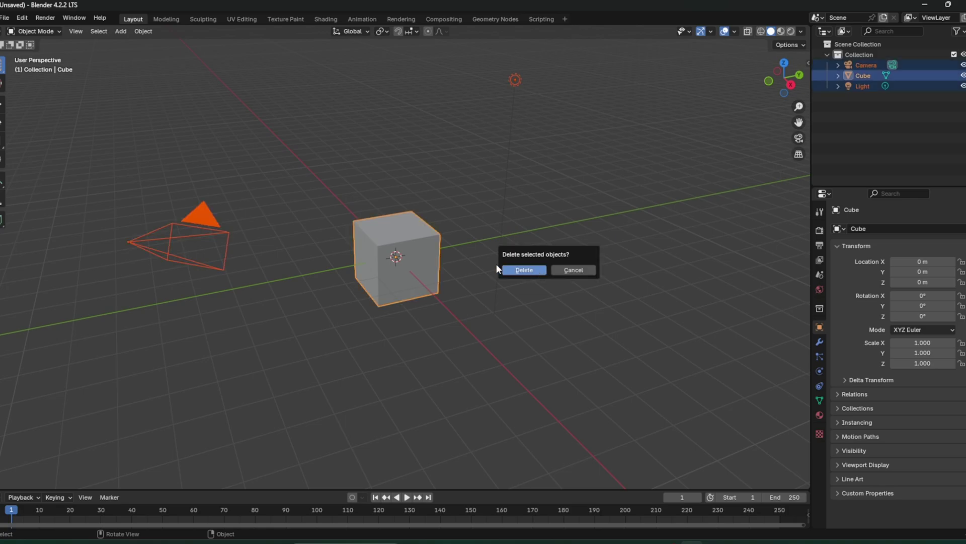
pyautogui.click(524, 270)
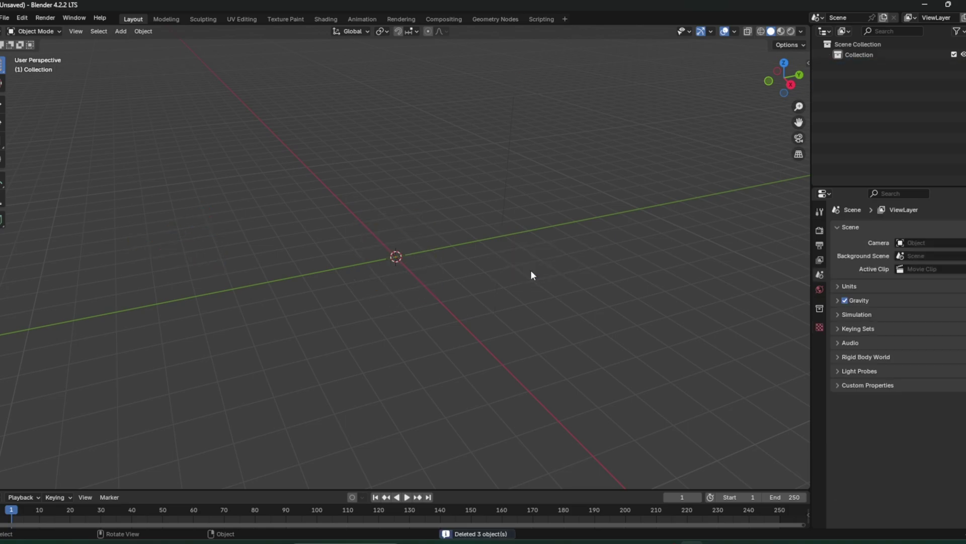
# Step: Add a mesh plane at the origin and scale it up to about 4.58
pyautogui.press('shift')
pyautogui.hotkey('shift', 'a')
pyautogui.moveTo(515, 284)
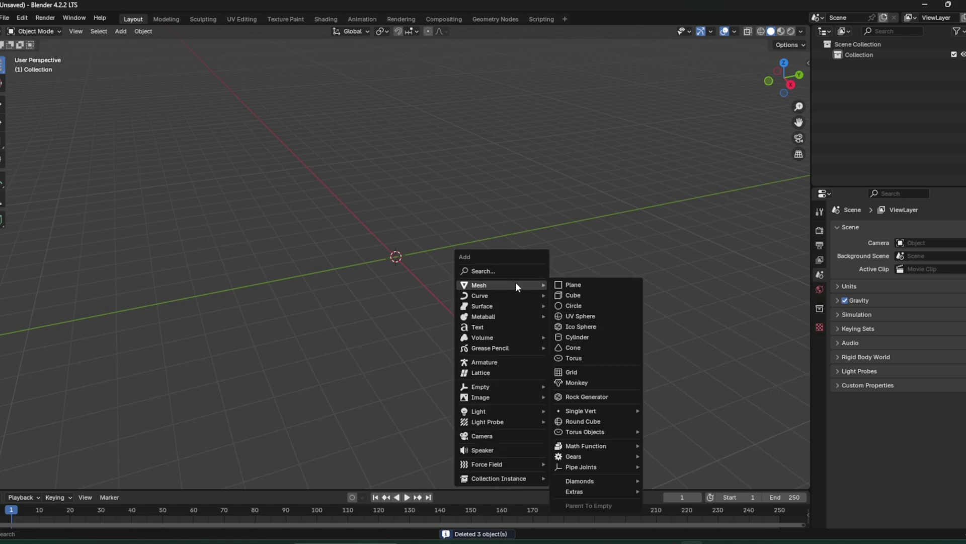
pyautogui.click(572, 285)
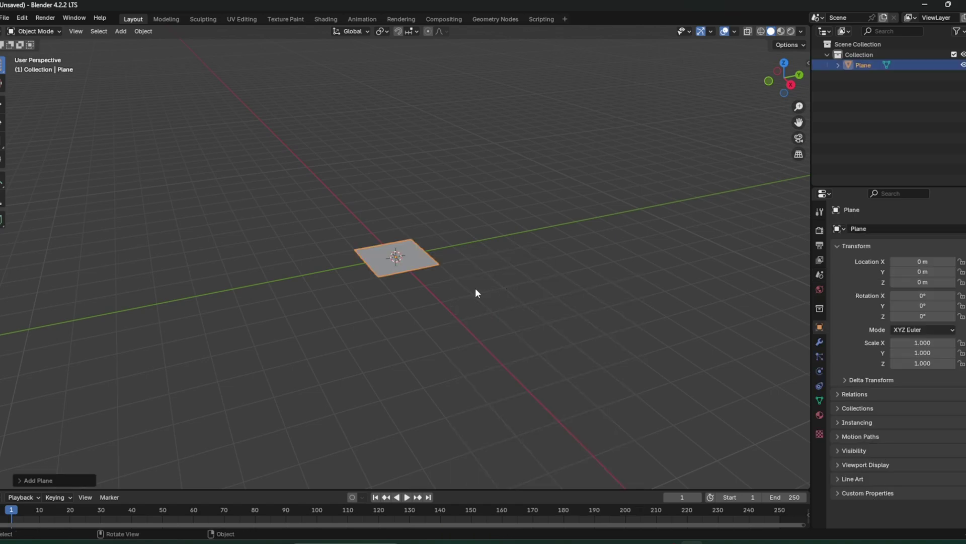
pyautogui.press('s')
pyautogui.click(778, 366)
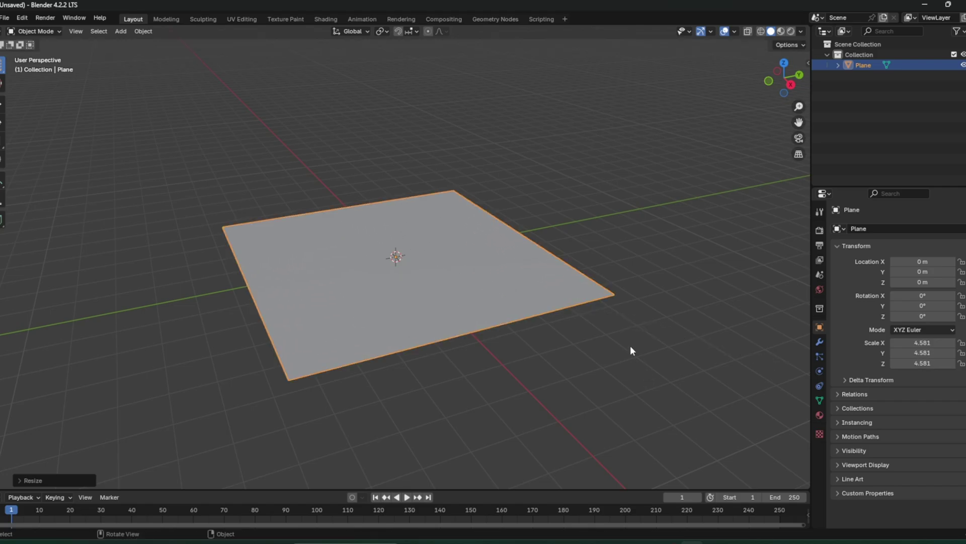
# Step: Set the render engine to Cycles with GPU Compute as the device, and enable viewport denoising
pyautogui.moveTo(630, 345); pyautogui.dragTo(798, 294, button='middle')
pyautogui.click(820, 232)
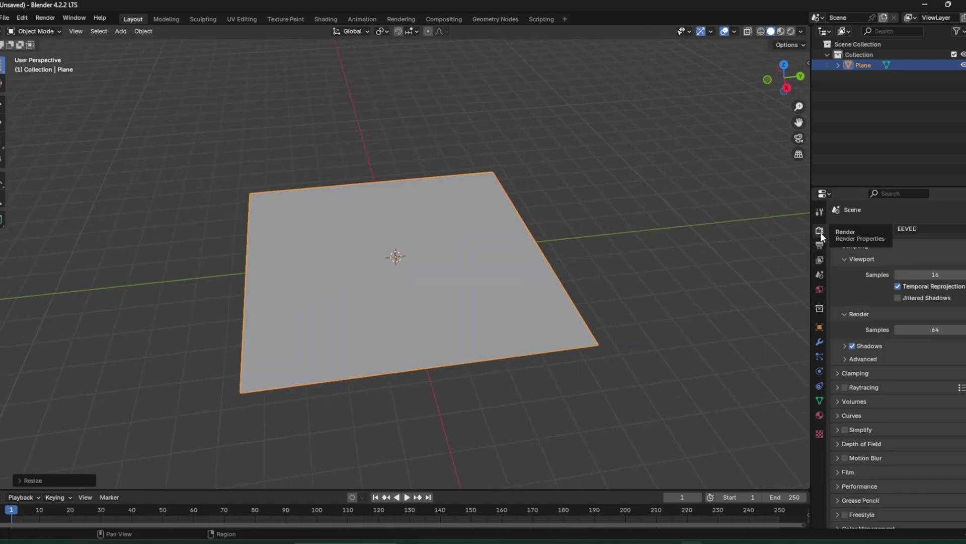
pyautogui.click(933, 231)
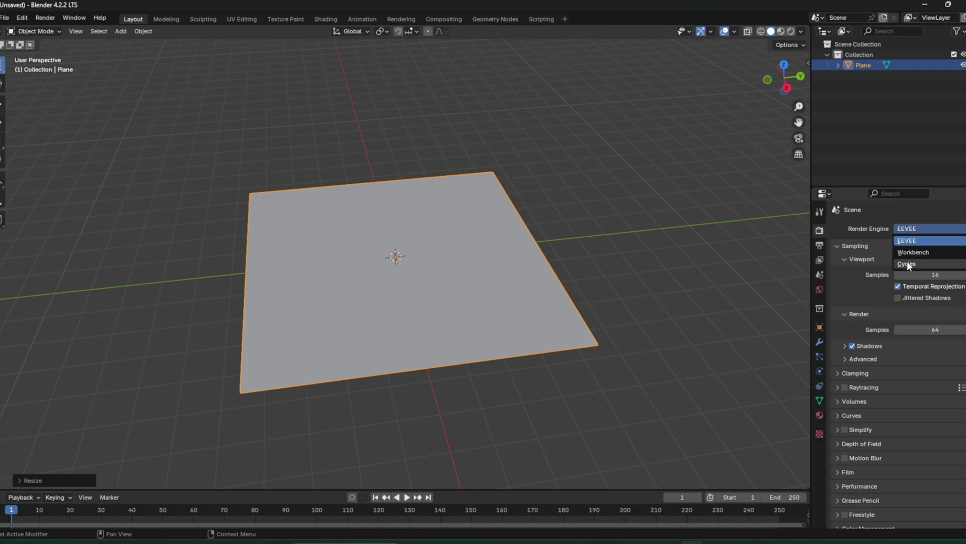
pyautogui.click(905, 264)
pyautogui.click(916, 253)
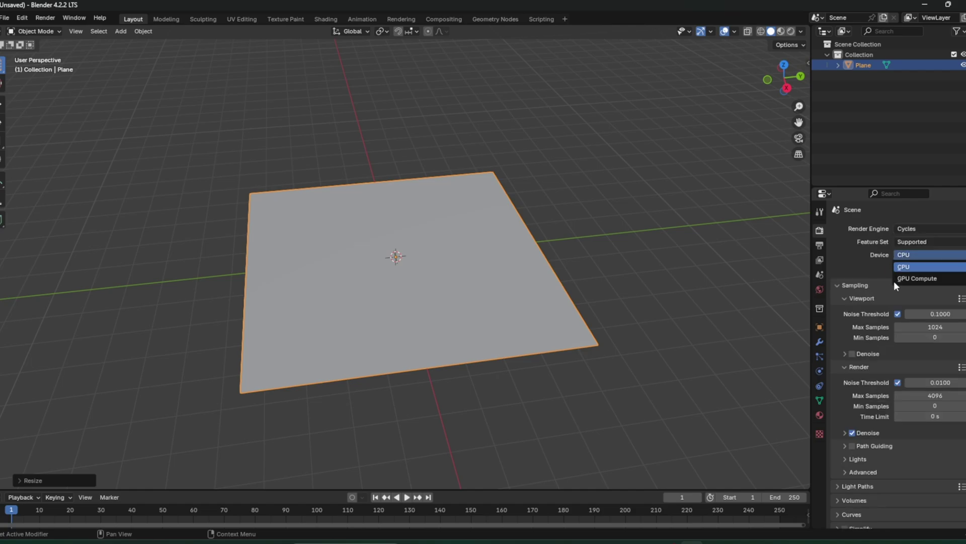
pyautogui.click(924, 278)
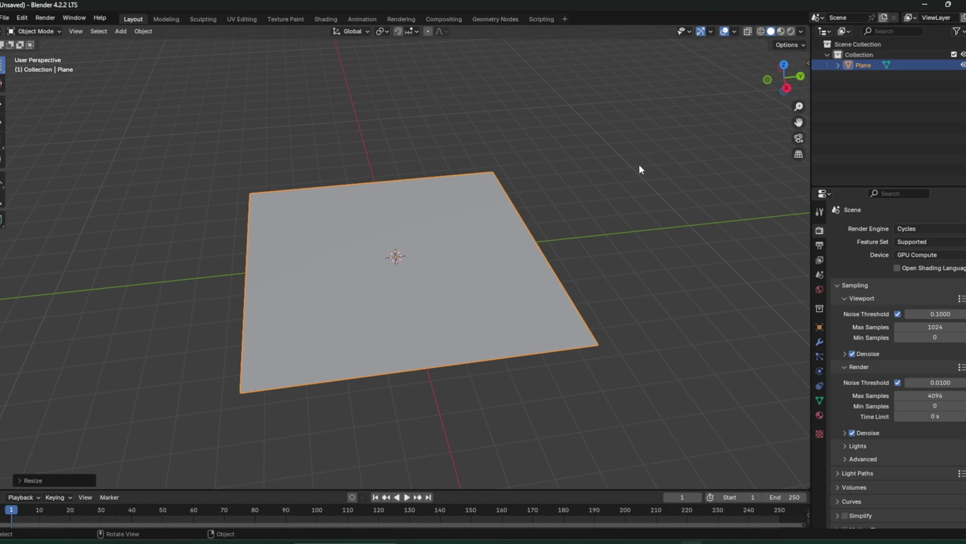
# Step: Switch the viewport to rendered shading, disable Scene World and light the plane with the bright interior HDRI
pyautogui.click(791, 30)
pyautogui.click(789, 31)
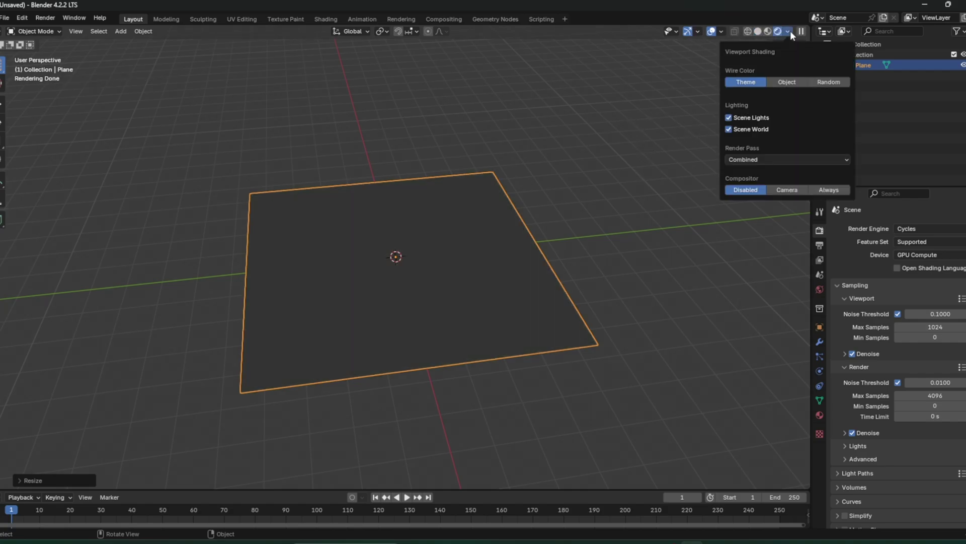
pyautogui.click(727, 128)
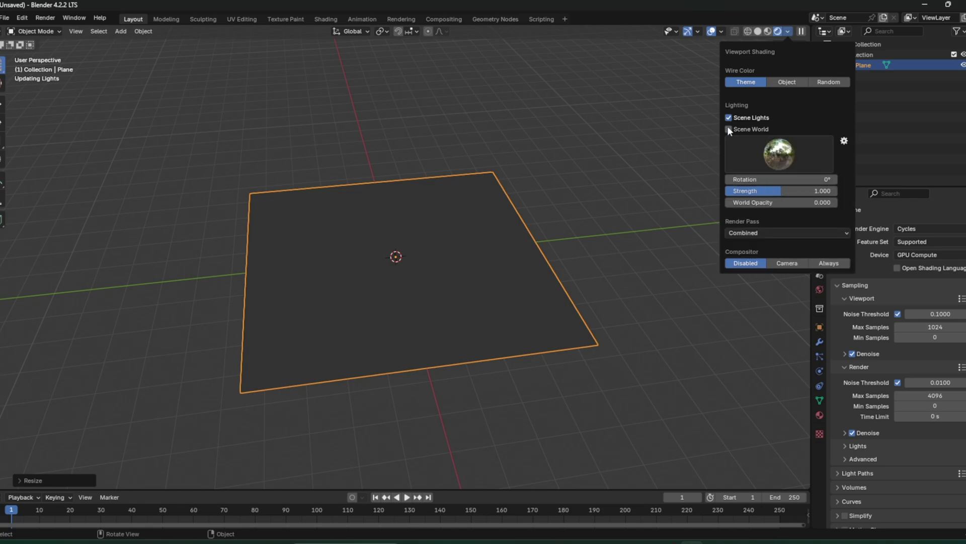
pyautogui.click(788, 157)
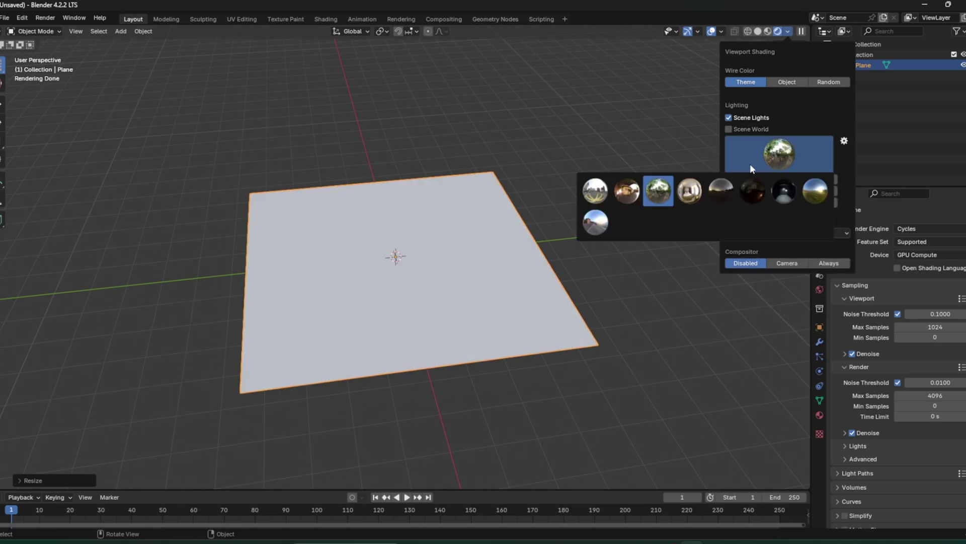
pyautogui.click(694, 193)
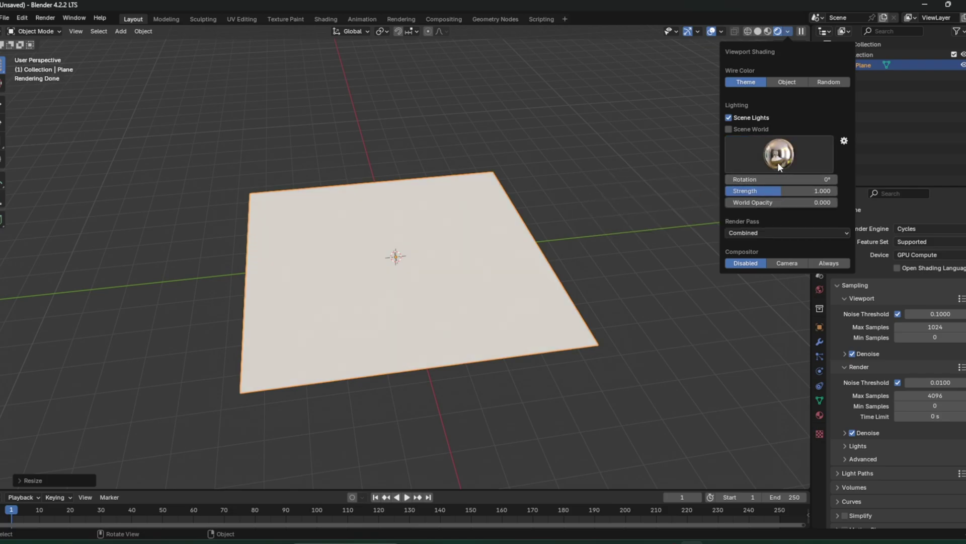
pyautogui.hotkey('ctrl', 'z')
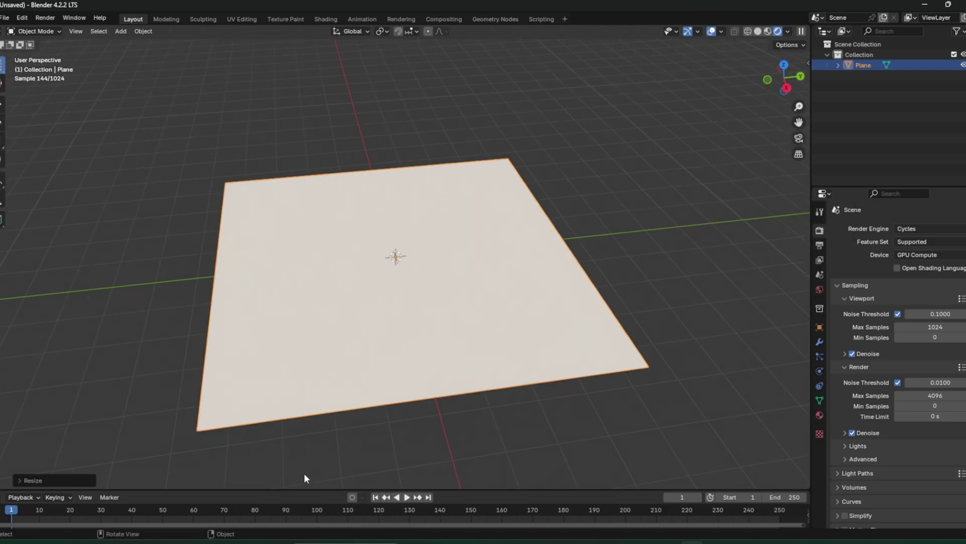
# Step: Enlarge the timeline area, turn it into a Shader Editor and create a new material for the plane
pyautogui.moveTo(302, 488); pyautogui.dragTo(301, 395)
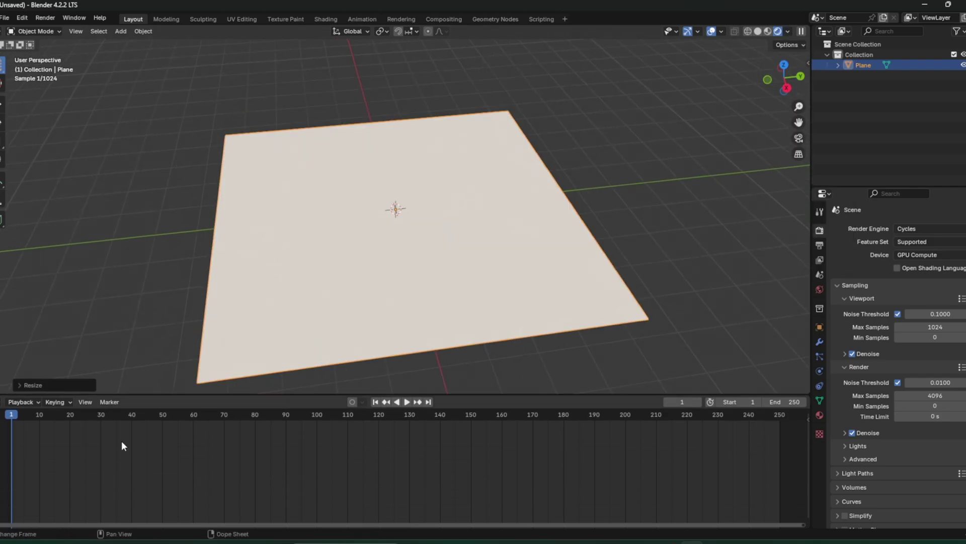
pyautogui.click(5, 401)
pyautogui.click(31, 496)
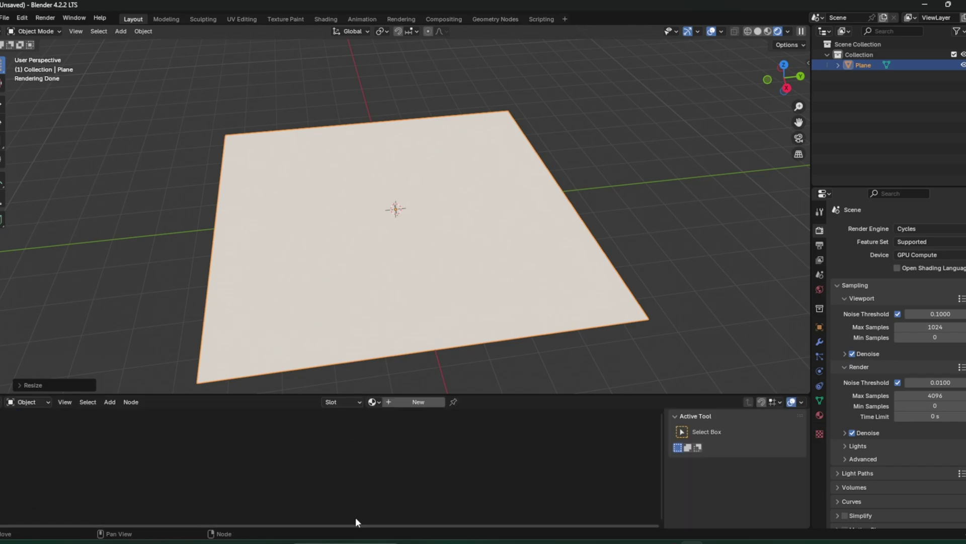
pyautogui.click(421, 402)
pyautogui.moveTo(353, 475); pyautogui.dragTo(375, 463, button='middle')
pyautogui.scroll(2, 436, 491)
pyautogui.scroll(1, 370, 471)
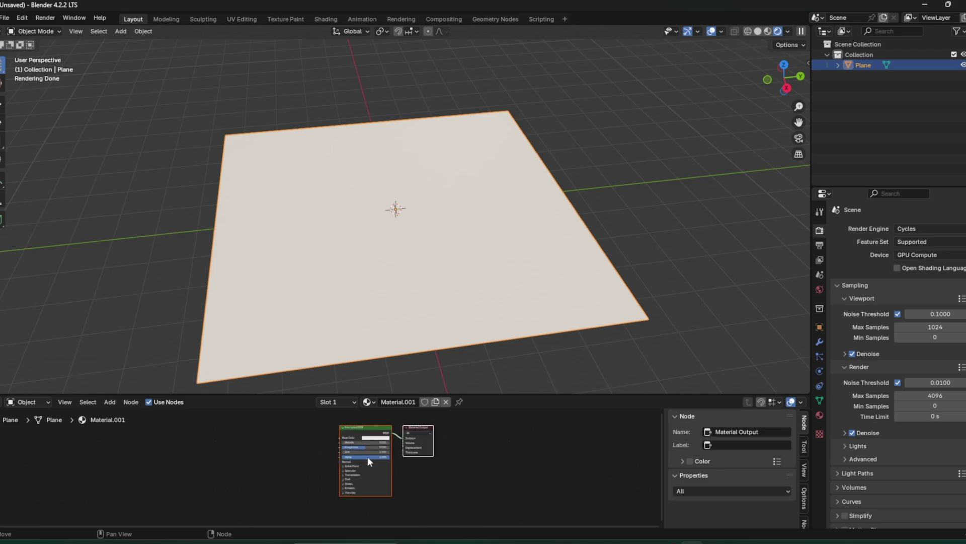
pyautogui.click(359, 430)
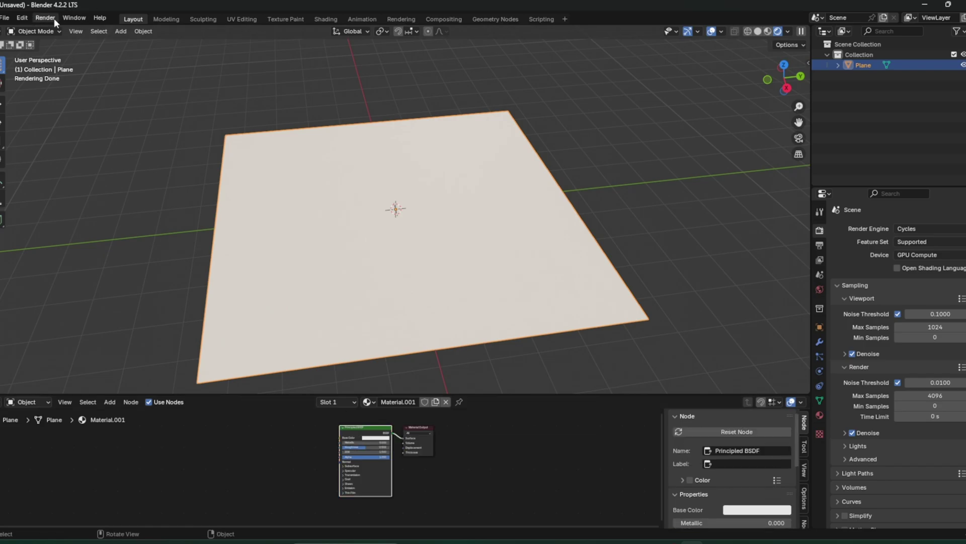
# Step: Search the add-ons in the preferences for "node" to check whether Node Wrangler is enabled
pyautogui.click(26, 18)
pyautogui.click(52, 152)
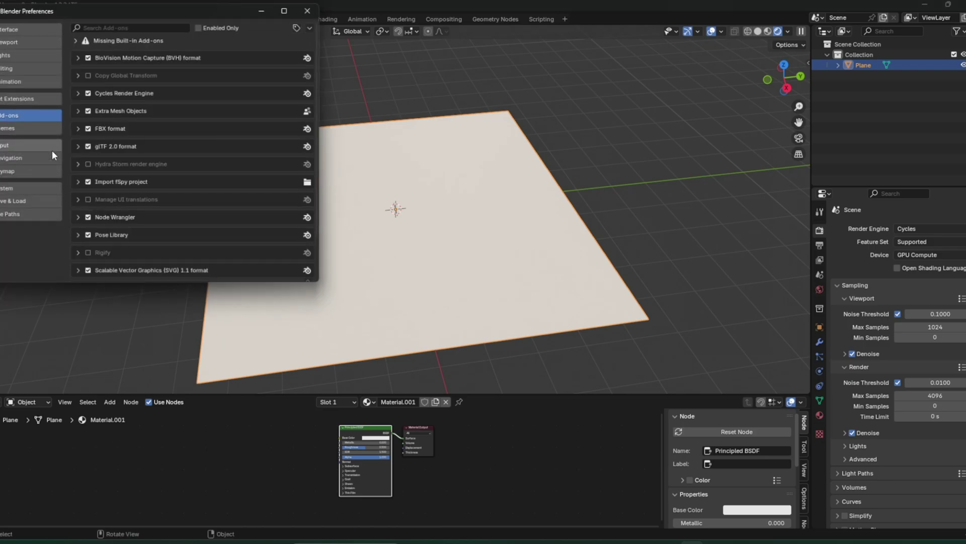
pyautogui.click(123, 27)
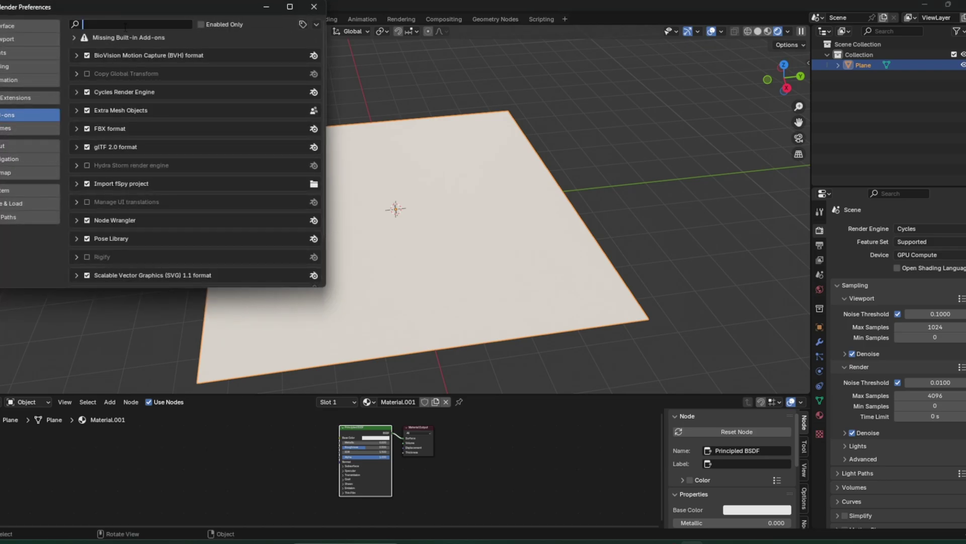
pyautogui.write('node')
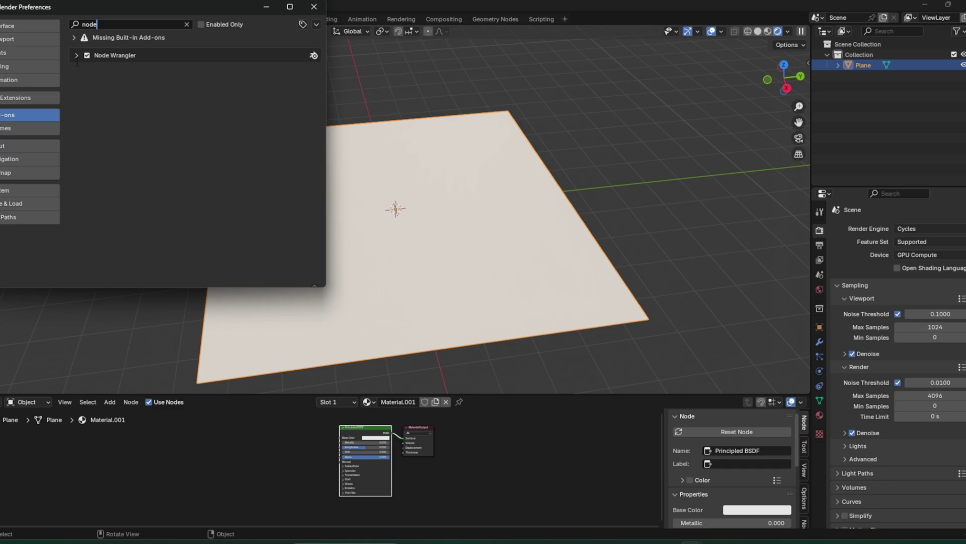
pyautogui.click(314, 7)
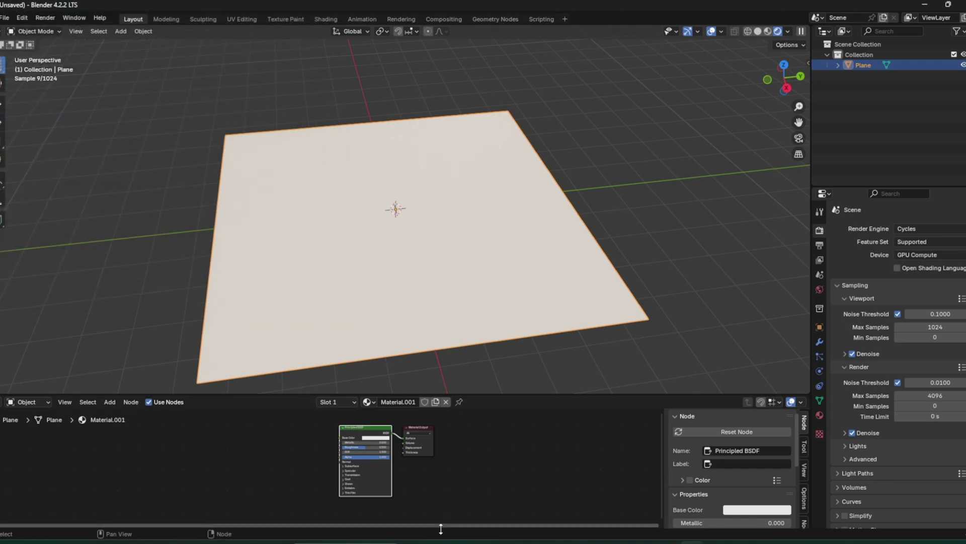
# Step: Start Node Wrangler's Principled Texture Setup on the Principled BSDF and open the desktop folder Blender\Textures\Pierre
pyautogui.moveTo(463, 442); pyautogui.dragTo(491, 450, button='middle')
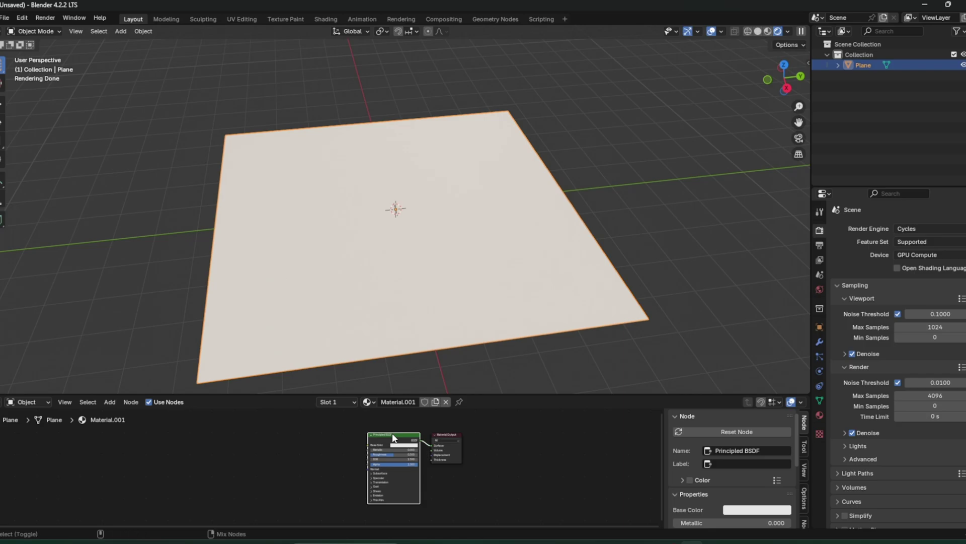
pyautogui.hotkey('ctrl', 'shift', 't')
pyautogui.click(184, 155)
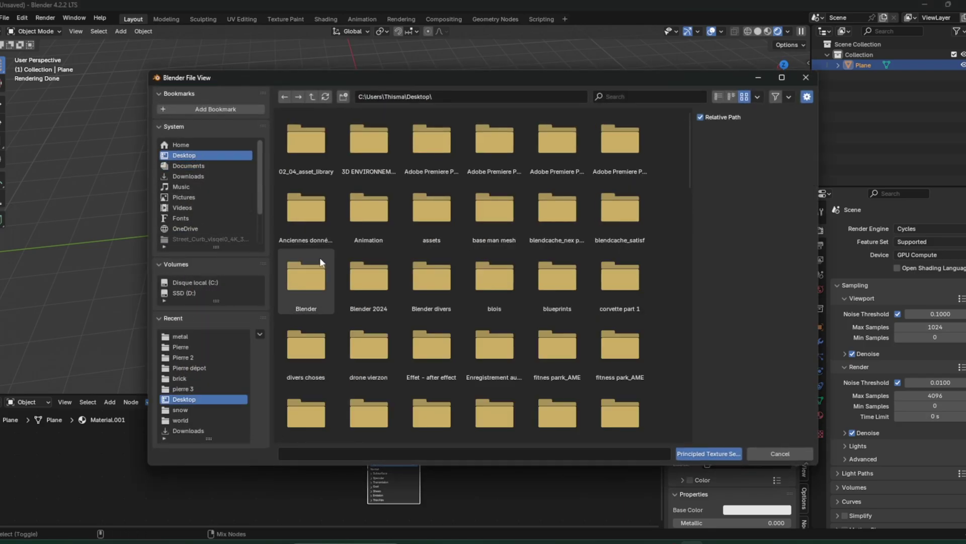
pyautogui.doubleClick(315, 270)
pyautogui.doubleClick(289, 293)
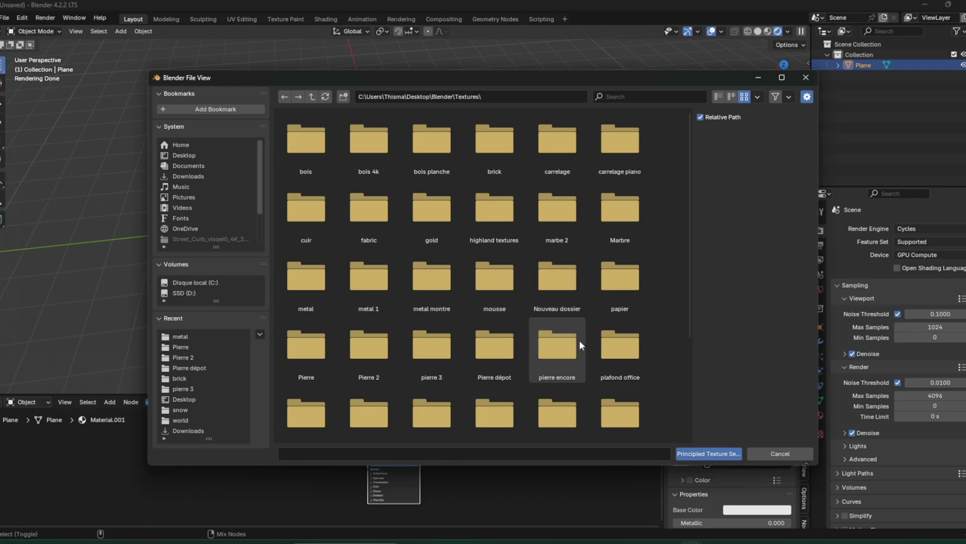
pyautogui.scroll(-1, 553, 352)
pyautogui.doubleClick(313, 331)
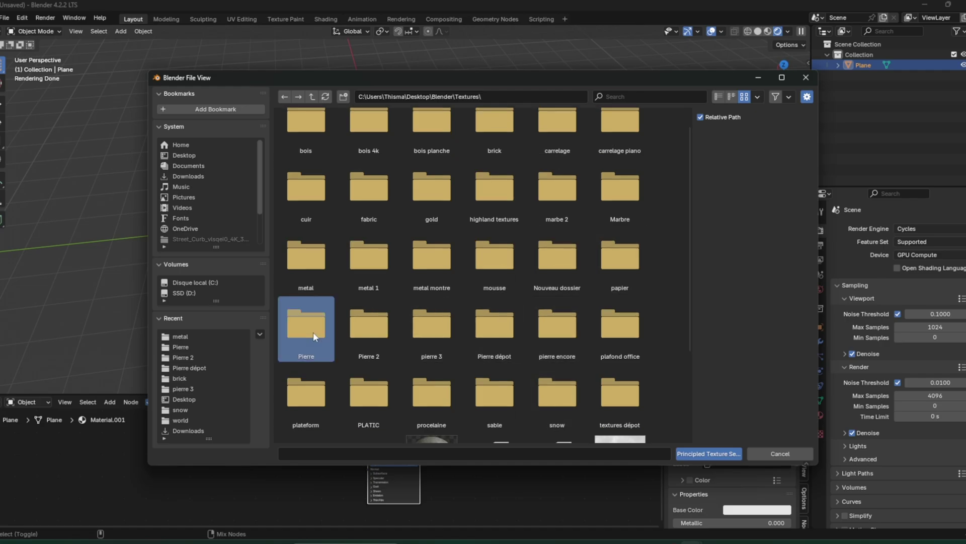
# Step: Load the Rocks011_2K-JPG color, displacement, normal and roughness maps into the Principled BSDF texture setup
pyautogui.click(562, 140)
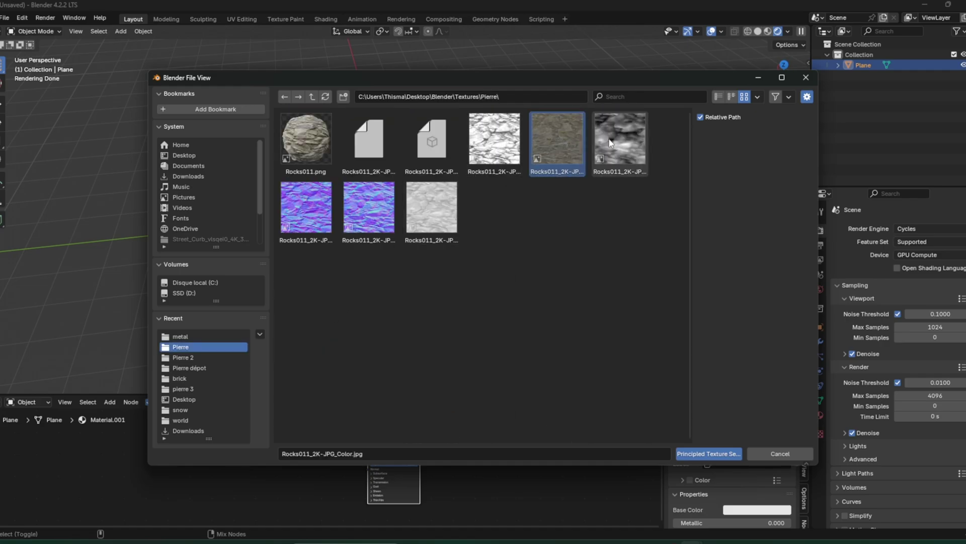
pyautogui.keyDown('shift'); pyautogui.click(619, 140); pyautogui.keyUp('shift')
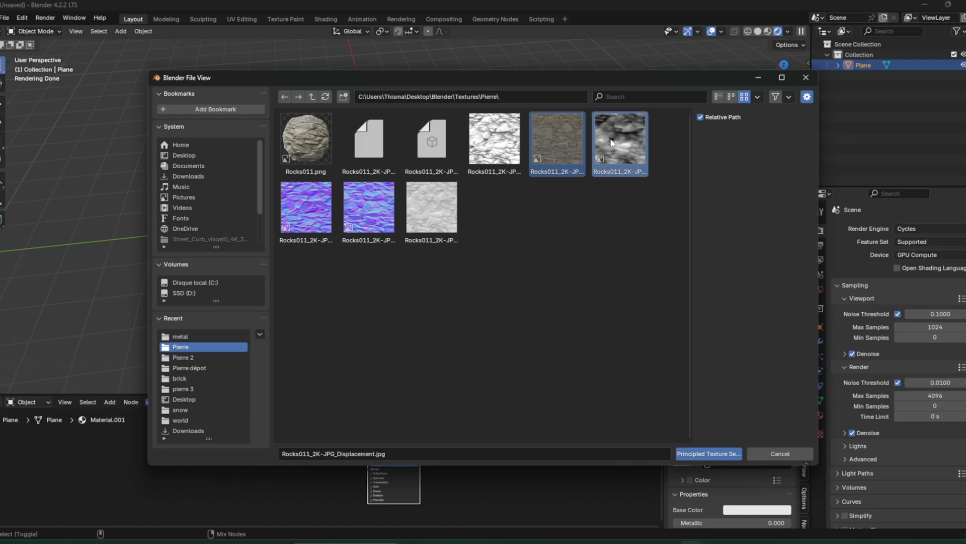
pyautogui.keyDown('shift'); pyautogui.click(370, 216); pyautogui.keyUp('shift')
pyautogui.keyDown('shift'); pyautogui.click(438, 218); pyautogui.keyUp('shift')
pyautogui.click(707, 454)
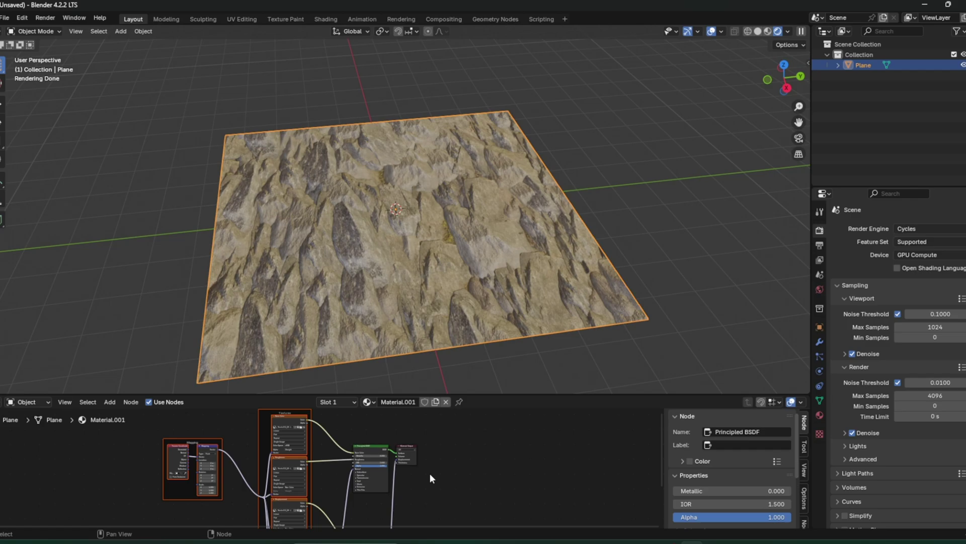
# Step: Move the Principled BSDF and Material Output nodes together farther away from the texture nodes
pyautogui.click(409, 446)
pyautogui.keyDown('shift'); pyautogui.click(375, 450); pyautogui.keyUp('shift')
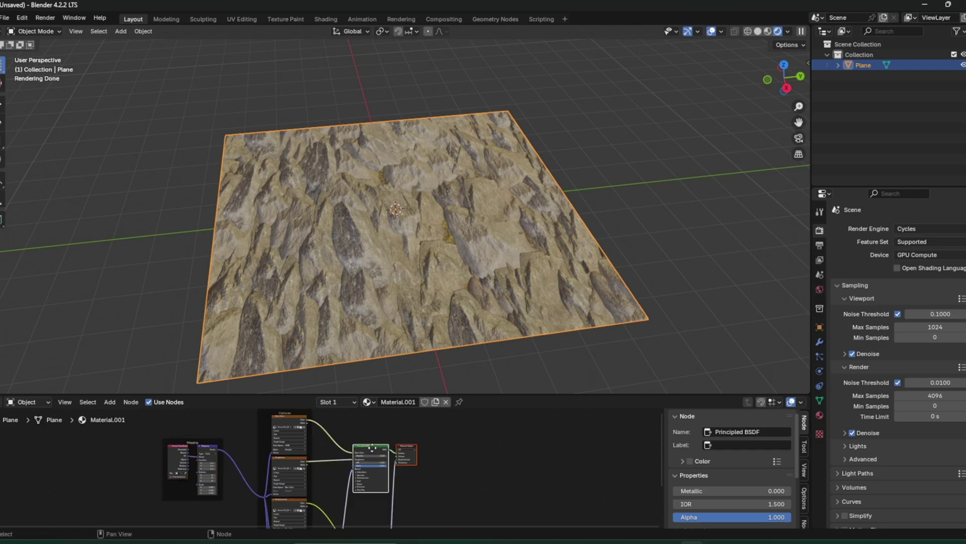
pyautogui.moveTo(372, 448); pyautogui.dragTo(497, 445)
# Step: Disconnect the Displacement node from the Material Output's displacement input
pyautogui.moveTo(521, 478); pyautogui.dragTo(402, 448, button='middle')
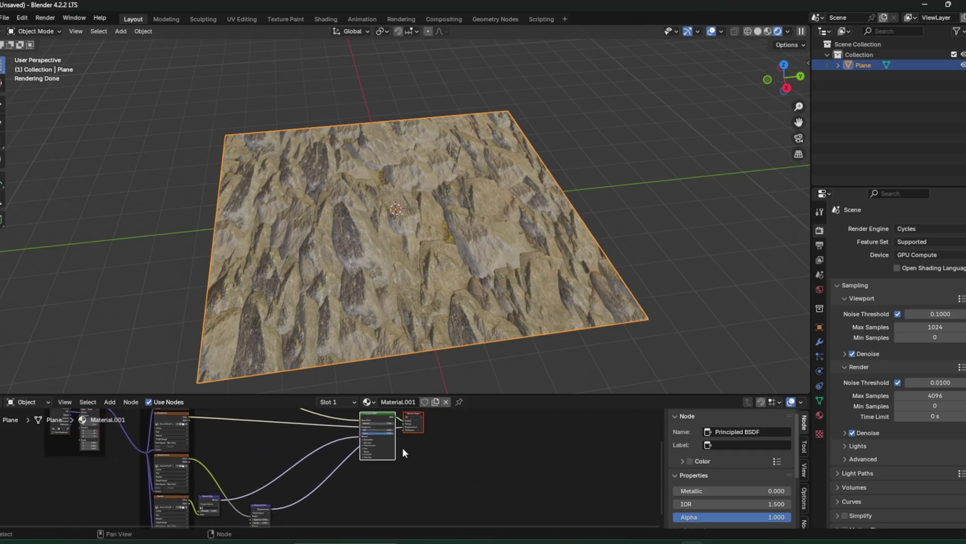
pyautogui.scroll(1, 418, 438)
pyautogui.moveTo(424, 414); pyautogui.dragTo(307, 493)
pyautogui.scroll(-1, 353, 481)
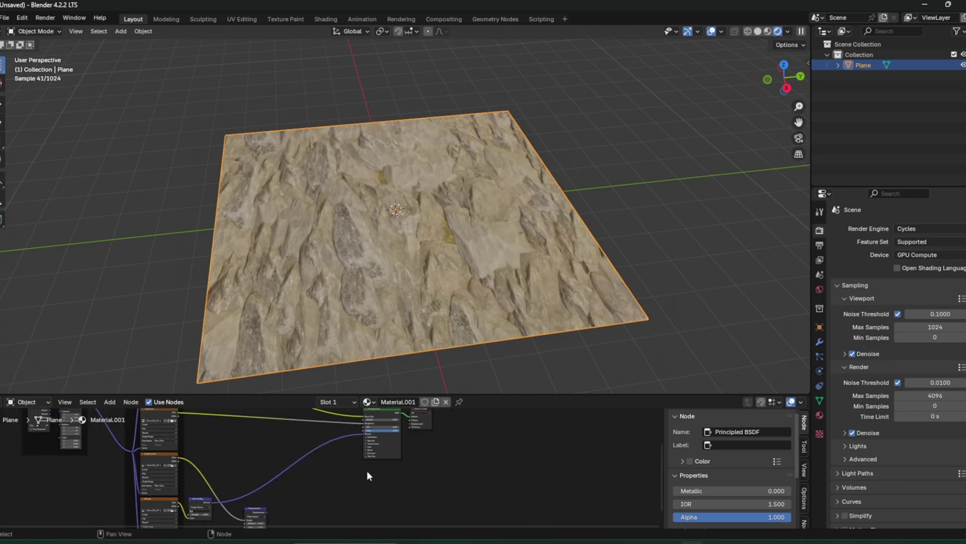
# Step: Duplicate the Principled BSDF node and place the copy below the original in empty space
pyautogui.moveTo(389, 413); pyautogui.dragTo(378, 418, button='middle')
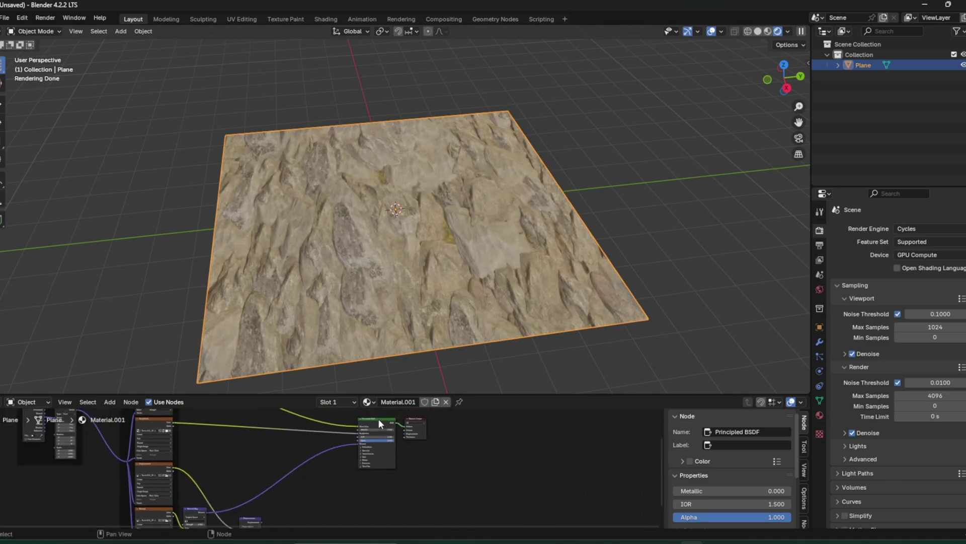
pyautogui.click(379, 420)
pyautogui.hotkey('shift', 'd')
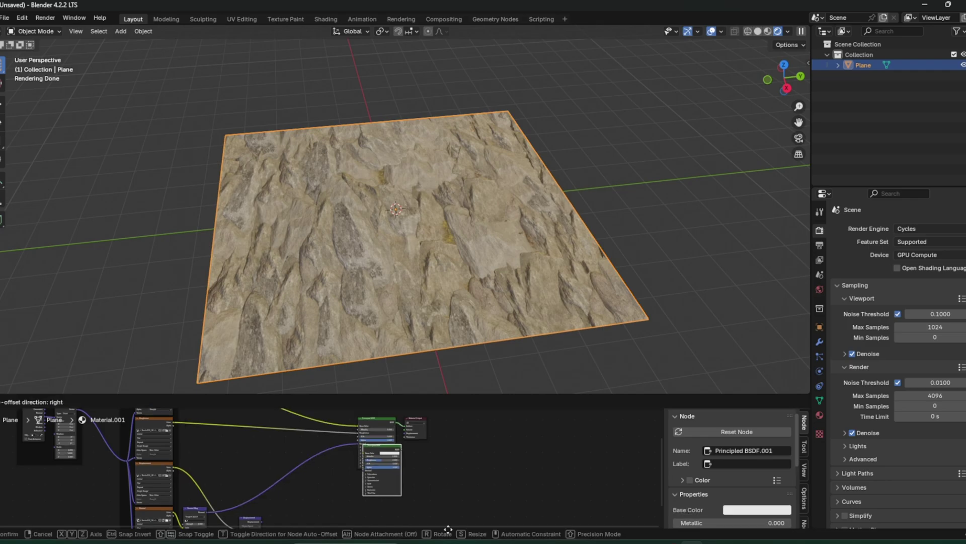
pyautogui.click(431, 524)
pyautogui.scroll(1, 402, 466)
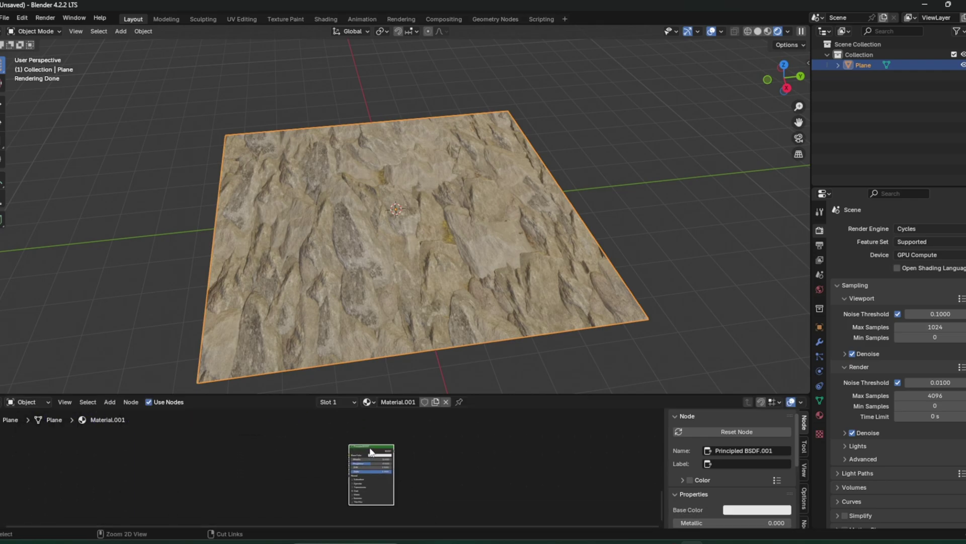
# Step: Load the MetalPlates009_4K-JPG color, displacement, normal and roughness maps from the metal folder into the duplicated Principled BSDF's texture setup
pyautogui.hotkey('ctrl', 'shift', 't')
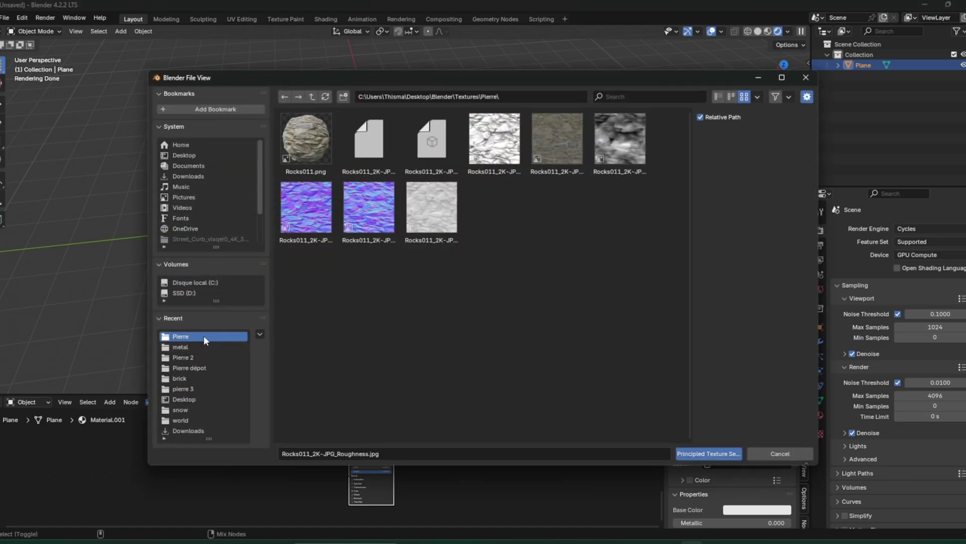
pyautogui.click(190, 346)
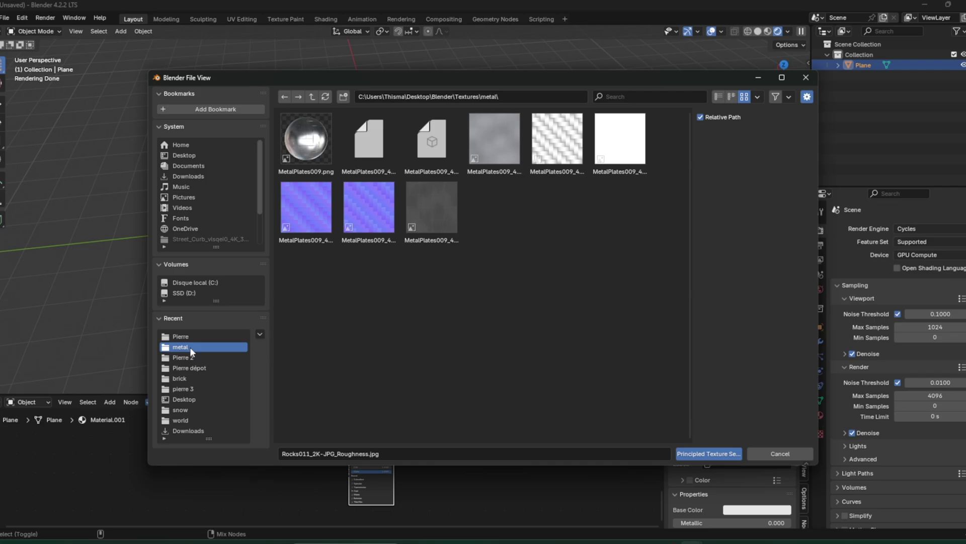
pyautogui.click(510, 145)
pyautogui.keyDown('ctrl'); pyautogui.click(561, 146); pyautogui.keyUp('ctrl')
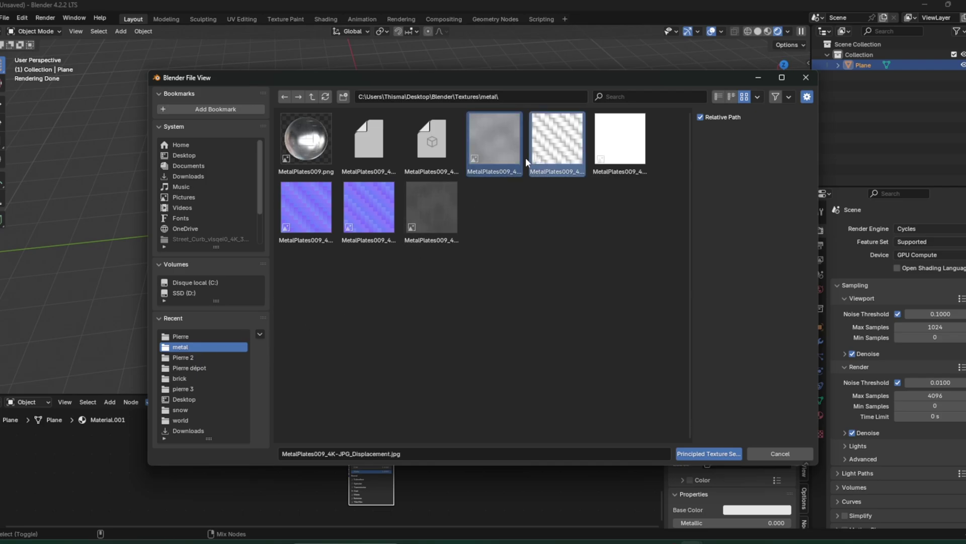
pyautogui.keyDown('ctrl'); pyautogui.click(376, 216); pyautogui.keyUp('ctrl')
pyautogui.keyDown('ctrl'); pyautogui.click(424, 213); pyautogui.keyUp('ctrl')
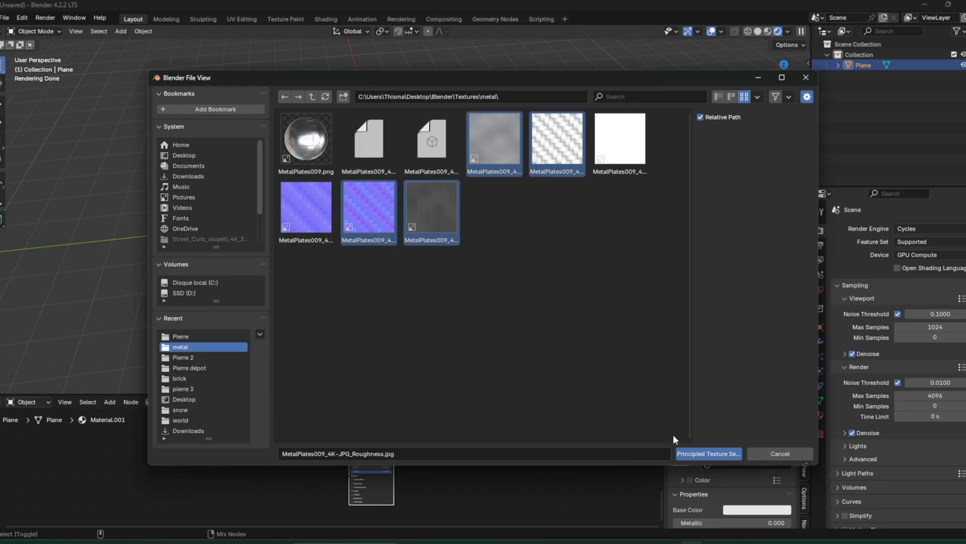
pyautogui.click(709, 453)
# Step: Move the Material Output node farther from the shaders and disconnect the metal setup's Displacement link from it
pyautogui.scroll(-5, 443, 448)
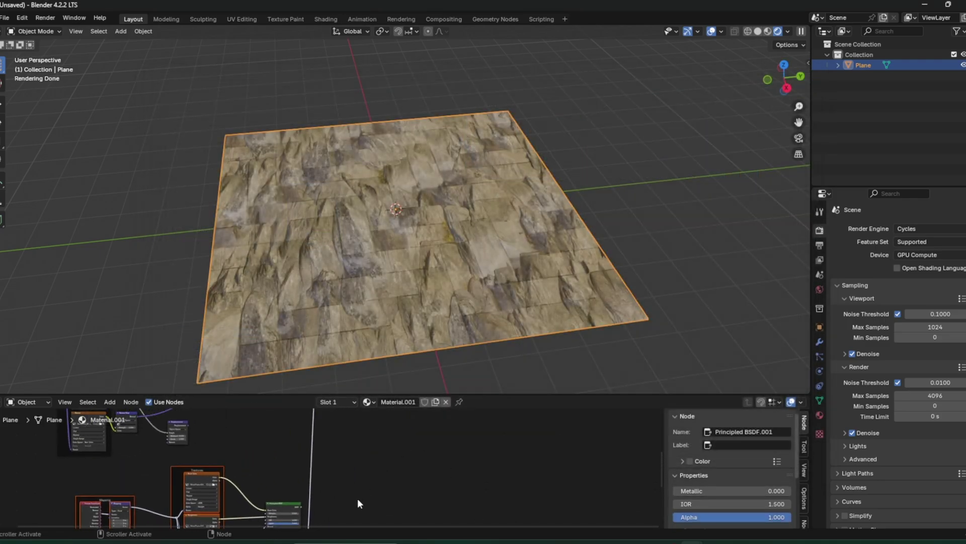
pyautogui.moveTo(303, 484); pyautogui.dragTo(307, 509, button='middle')
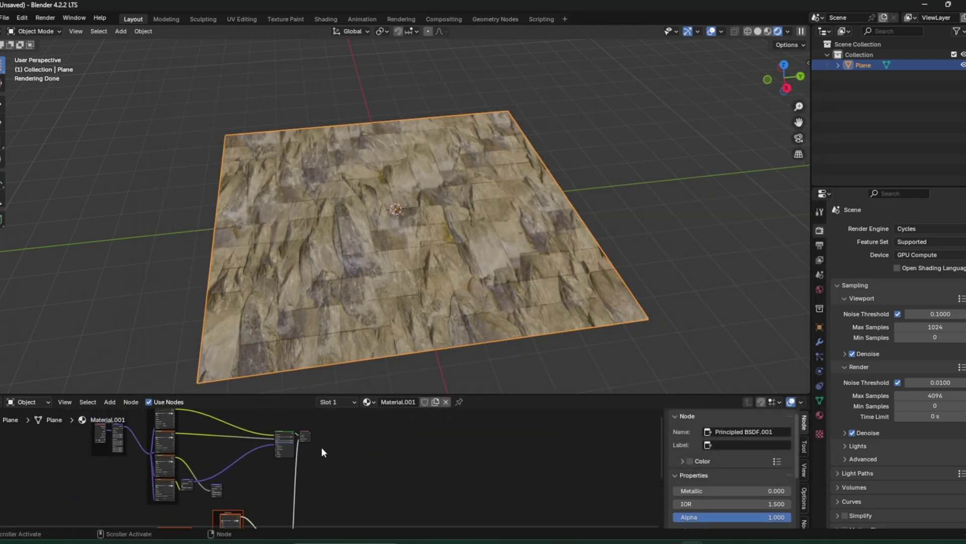
pyautogui.click(288, 433)
pyautogui.moveTo(304, 435); pyautogui.dragTo(418, 446)
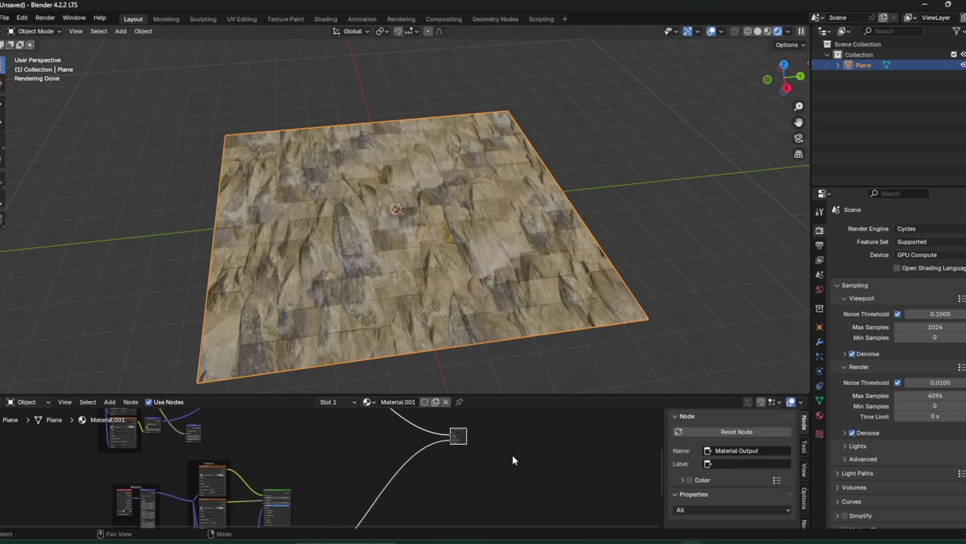
pyautogui.scroll(3, 418, 446)
pyautogui.moveTo(423, 447); pyautogui.dragTo(348, 501)
pyautogui.scroll(-2, 316, 494)
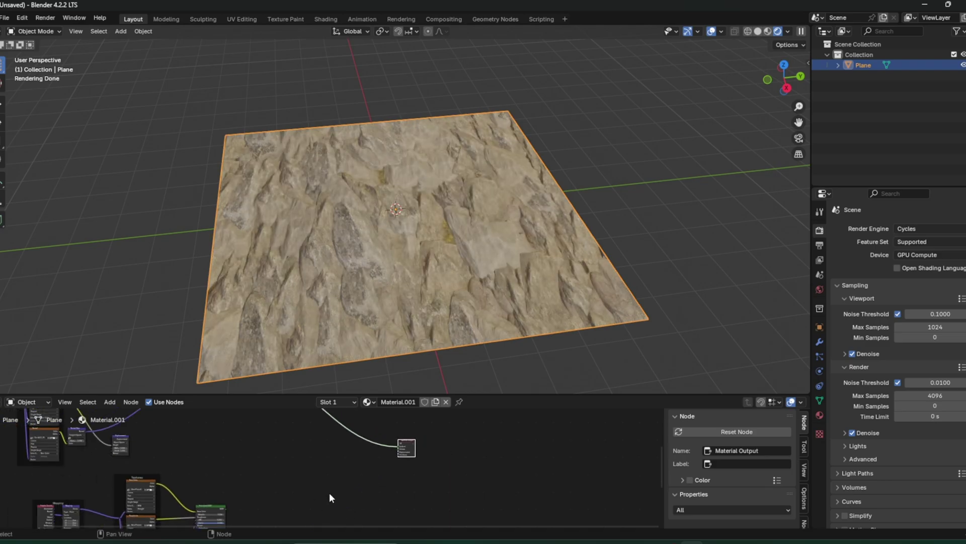
# Step: Insert a Mix Shader between the rock Principled BSDF and Material Output, and connect the metal Principled BSDF to its second Shader input
pyautogui.click(330, 493)
pyautogui.hotkey('shift', 'a')
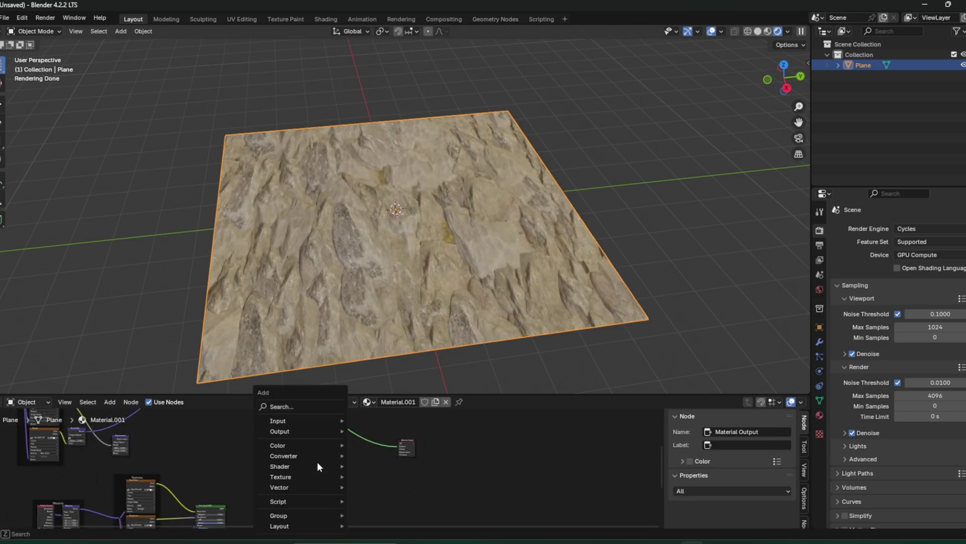
pyautogui.click(298, 408)
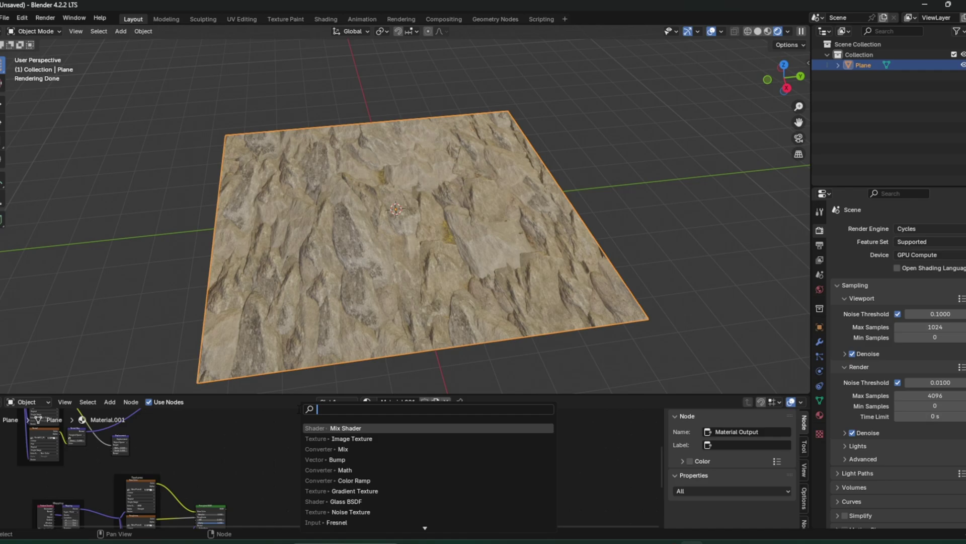
pyautogui.press('Return')
pyautogui.click(355, 437)
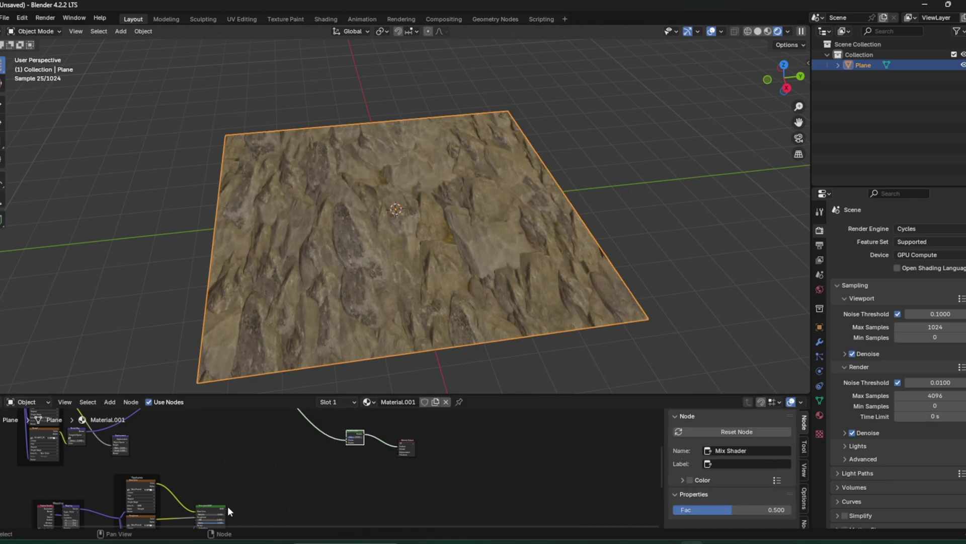
pyautogui.moveTo(225, 509); pyautogui.dragTo(343, 444)
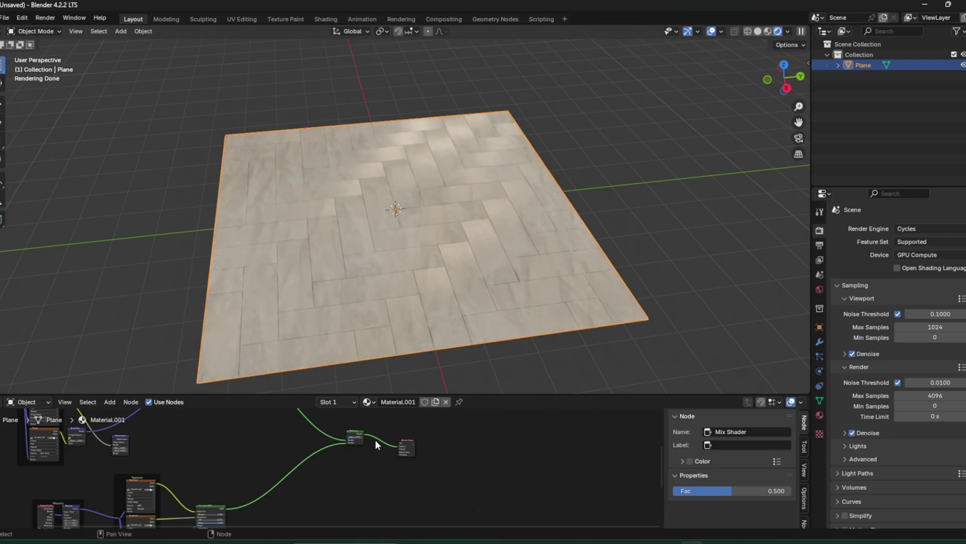
# Step: Test the Mix Shader with a factor of 1.000 and restore the factor to 0.5
pyautogui.scroll(2, 393, 452)
pyautogui.moveTo(393, 452); pyautogui.dragTo(392, 492, button='middle')
pyautogui.scroll(5, 325, 491)
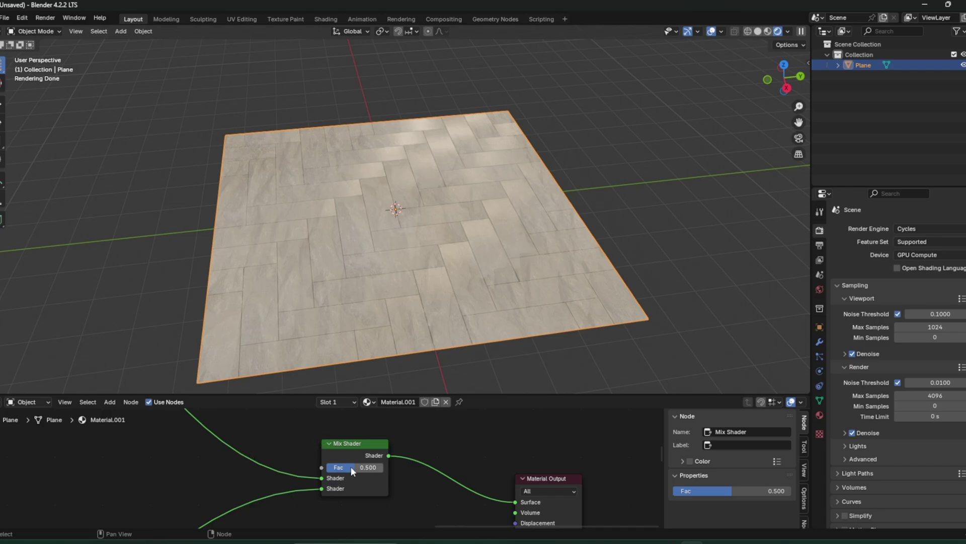
pyautogui.moveTo(366, 464)
pyautogui.mouseDown()
pyautogui.moveTo(327, 464)
pyautogui.moveTo(385, 467)
pyautogui.mouseUp()
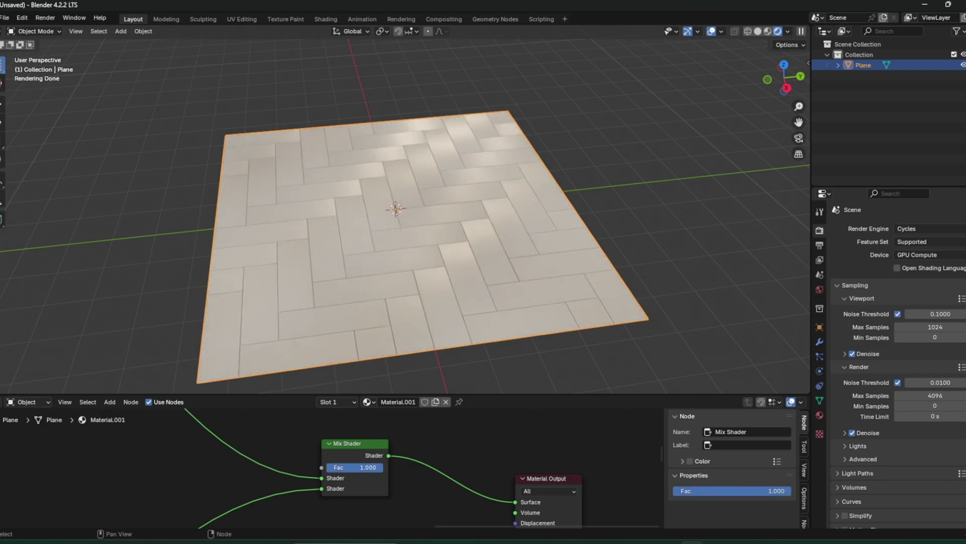
pyautogui.click(368, 470)
pyautogui.write('0.5')
pyautogui.press('Return')
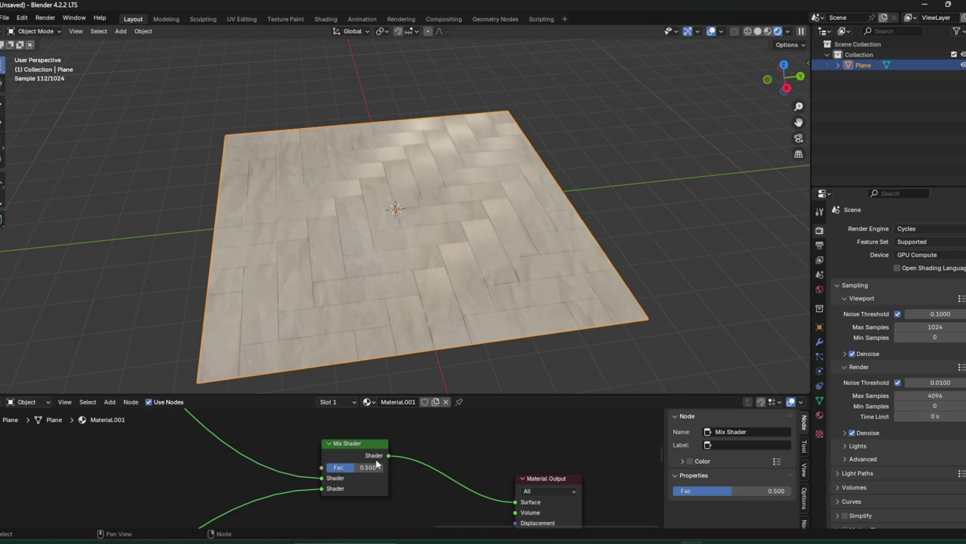
# Step: Move the Mix Shader node closer to the Material Output and enlarge the node editor area
pyautogui.moveTo(358, 447); pyautogui.dragTo(403, 451)
pyautogui.scroll(-1, 406, 461)
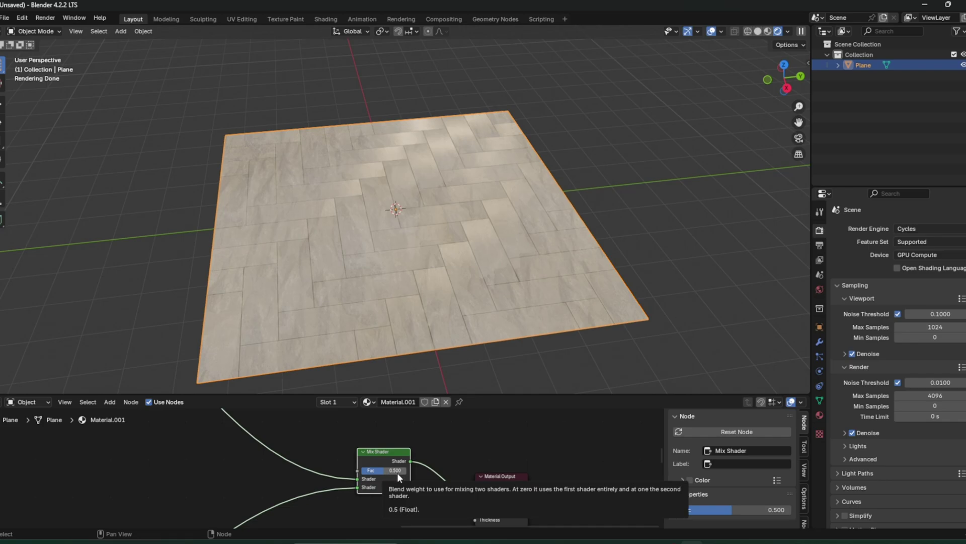
pyautogui.moveTo(444, 454); pyautogui.dragTo(470, 487, button='middle')
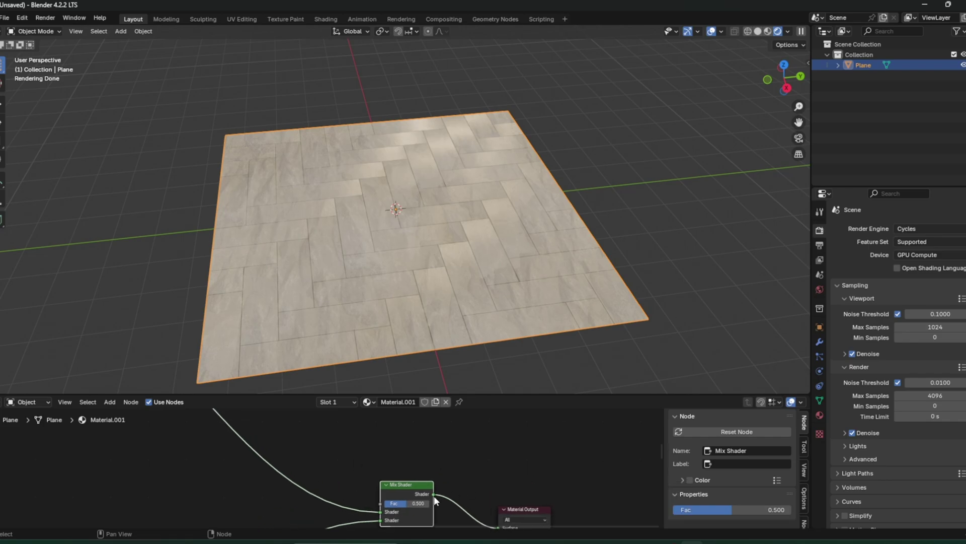
pyautogui.scroll(-1, 403, 445)
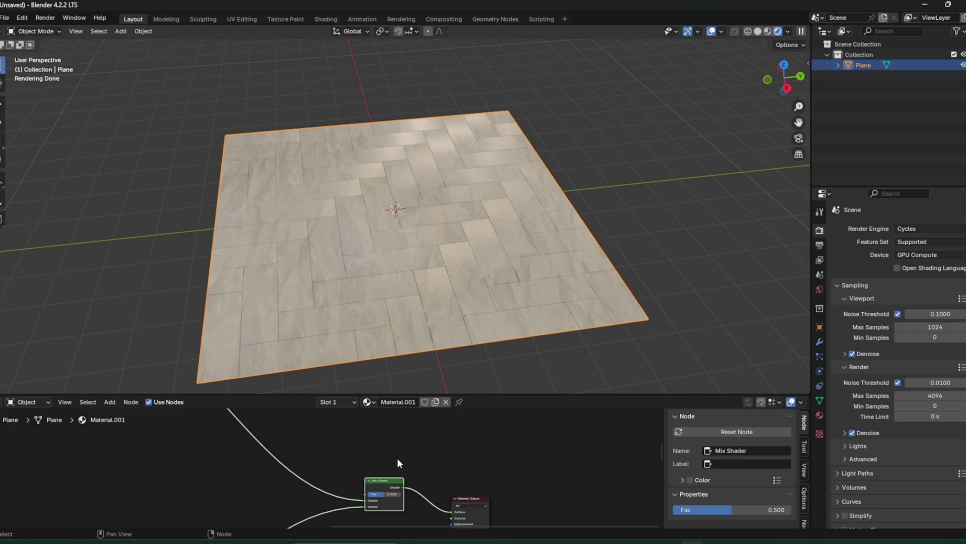
pyautogui.moveTo(494, 394); pyautogui.dragTo(491, 314)
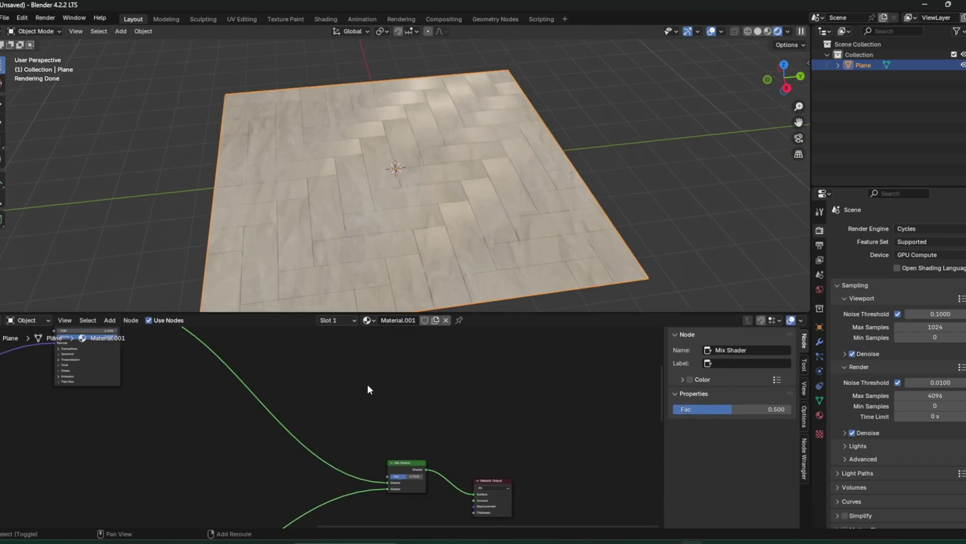
# Step: Add an Image Texture node above the Mix Shader and connect its Color output to the Mix Shader's Fac input
pyautogui.hotkey('shift', 'a')
pyautogui.click(361, 386)
pyautogui.write('image')
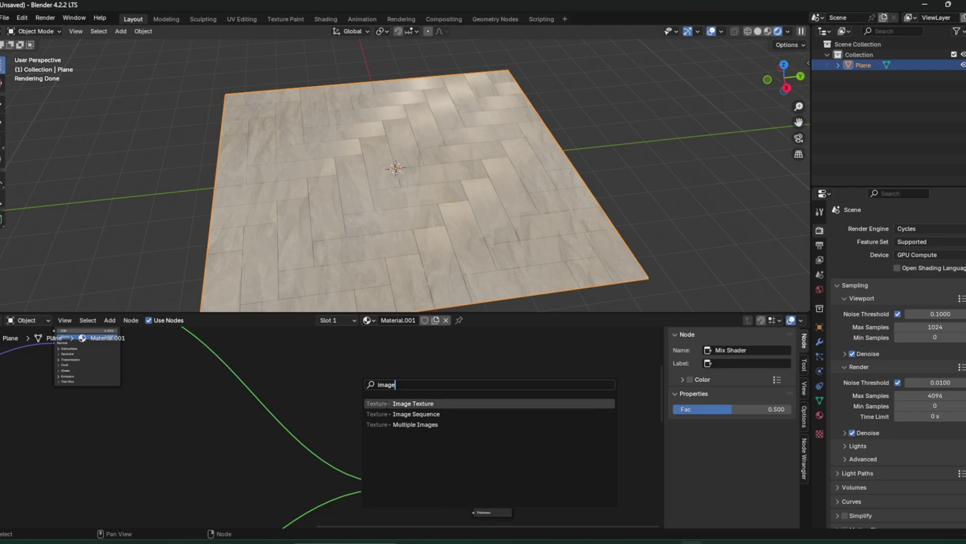
pyautogui.click(373, 402)
pyautogui.click(292, 363)
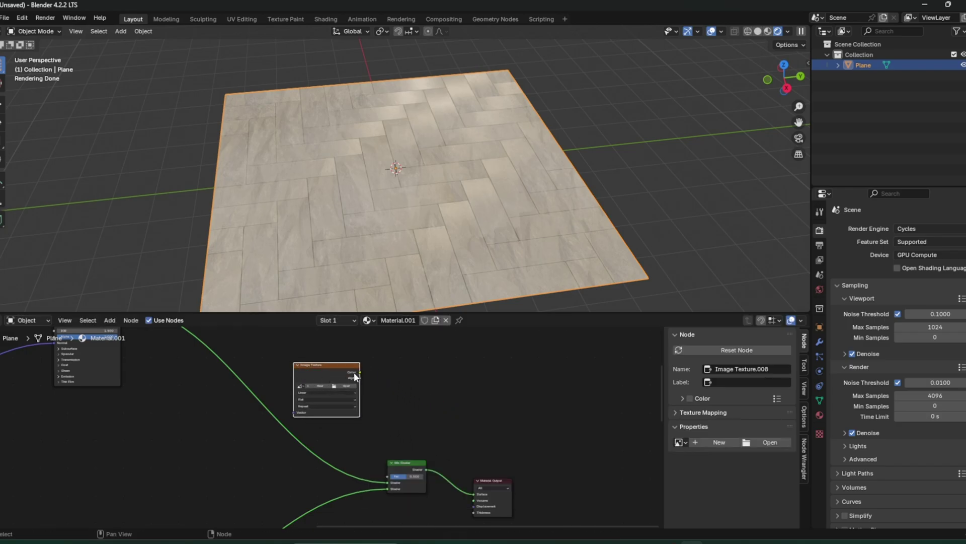
pyautogui.moveTo(361, 372); pyautogui.dragTo(385, 475)
# Step: Create a new blank black 2048 × 2048 px image named Untitled in the Image Texture node connected to Fac
pyautogui.scroll(2, 322, 398)
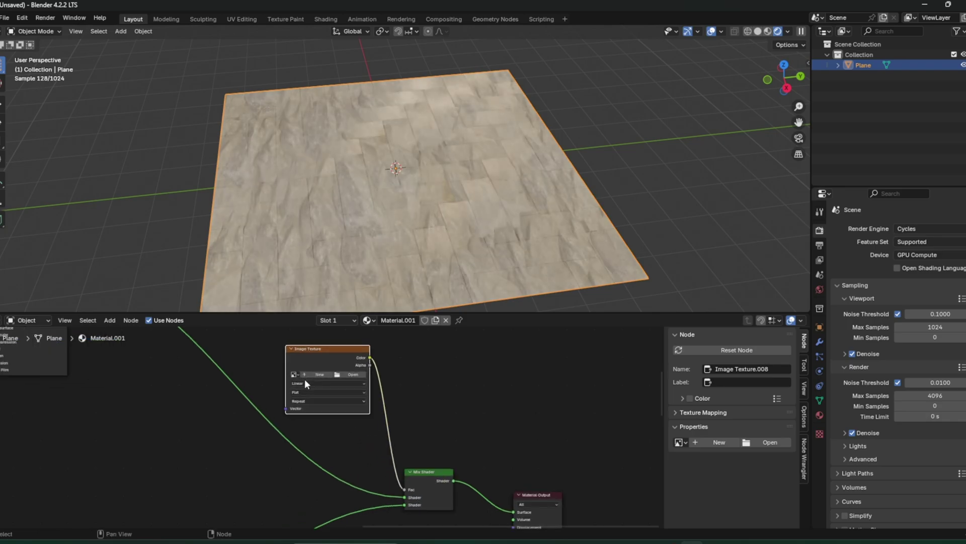
pyautogui.click(320, 378)
pyautogui.click(355, 392)
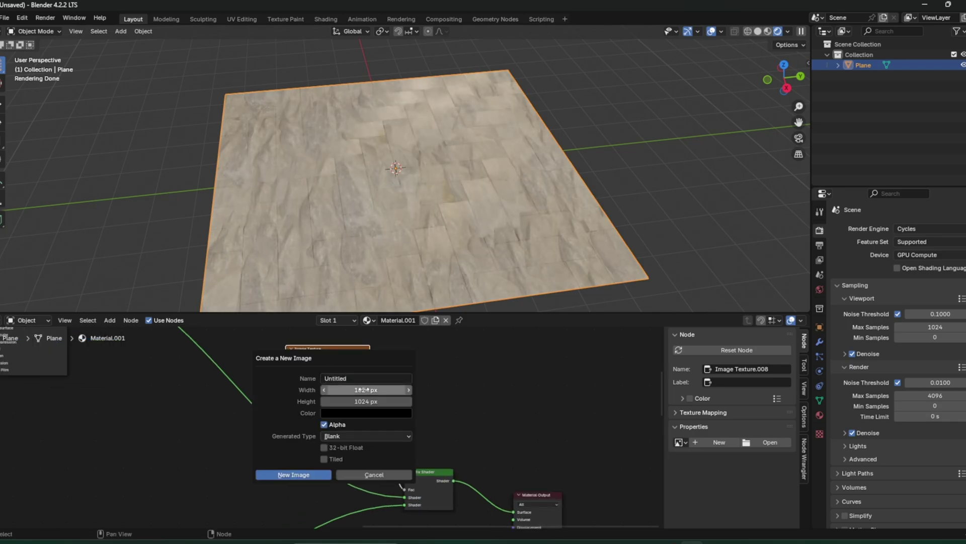
pyautogui.click(364, 386)
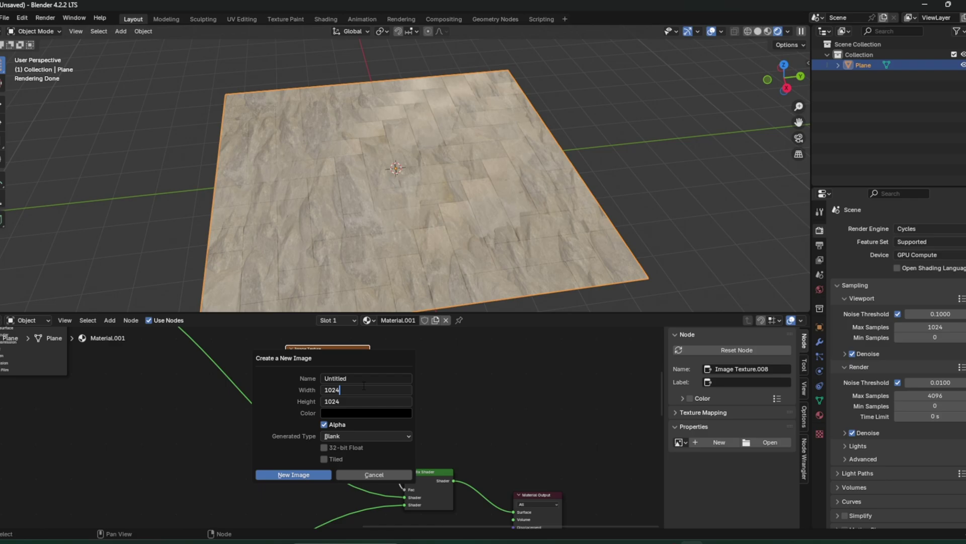
pyautogui.write('*2')
pyautogui.press('Return')
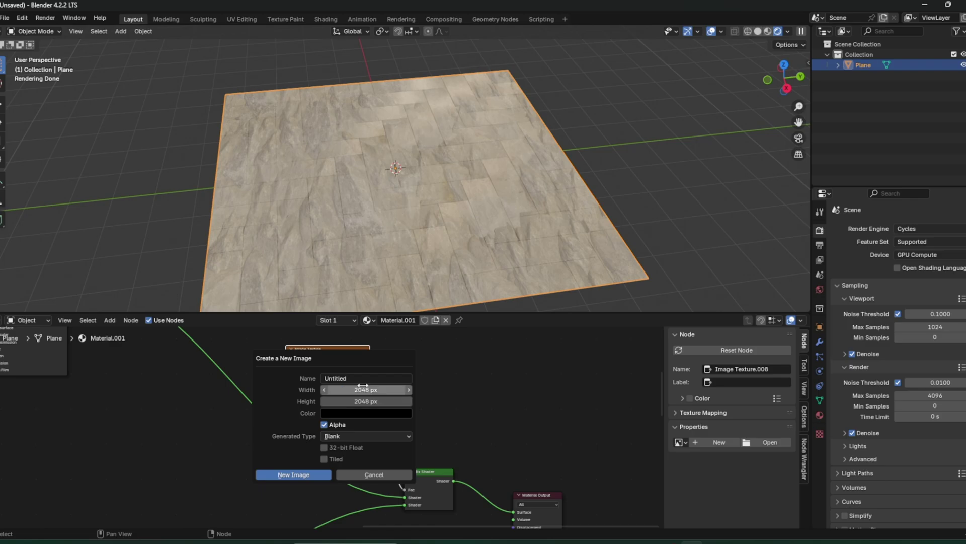
pyautogui.click(297, 475)
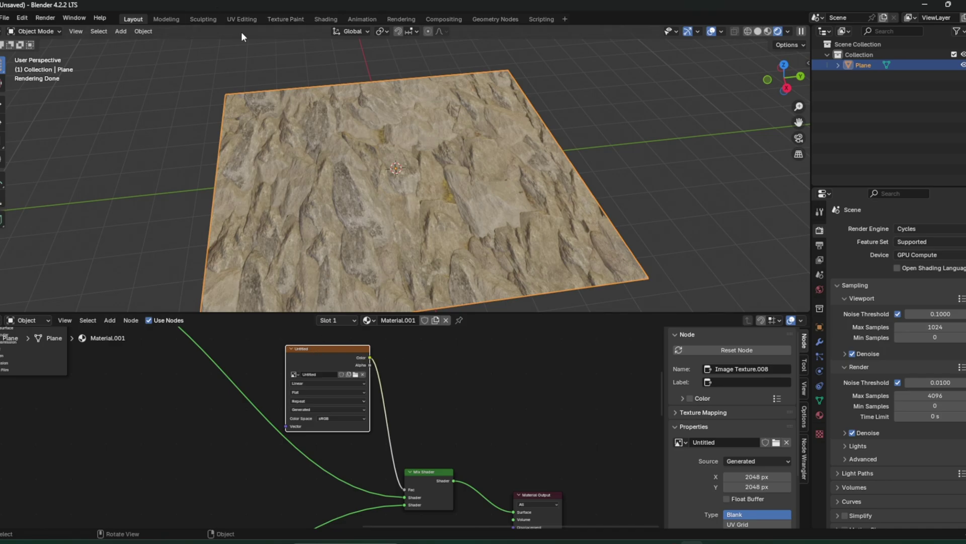
# Step: Switch to the Texture Paint workspace and paint a white diagonal band and white borders along the plane's four edges
pyautogui.click(286, 19)
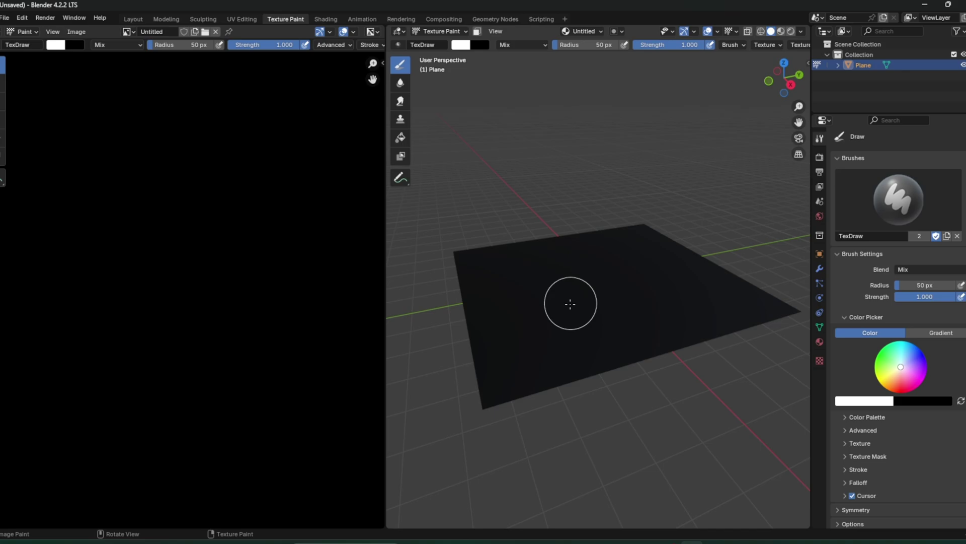
pyautogui.moveTo(537, 315)
pyautogui.mouseDown(button='middle')
pyautogui.moveTo(559, 352)
pyautogui.moveTo(611, 366)
pyautogui.mouseUp(button='middle')
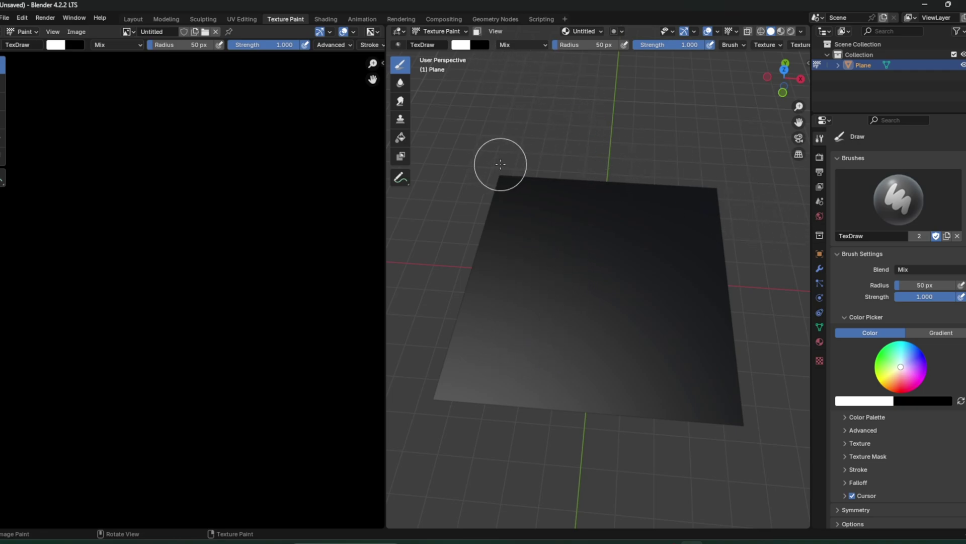
pyautogui.moveTo(500, 164)
pyautogui.mouseDown()
pyautogui.moveTo(447, 398)
pyautogui.moveTo(677, 428)
pyautogui.moveTo(745, 417)
pyautogui.moveTo(740, 250)
pyautogui.moveTo(718, 259)
pyautogui.moveTo(734, 416)
pyautogui.moveTo(716, 171)
pyautogui.moveTo(561, 169)
pyautogui.moveTo(500, 175)
pyautogui.moveTo(498, 191)
pyautogui.moveTo(714, 447)
pyautogui.moveTo(690, 395)
pyautogui.moveTo(729, 431)
pyautogui.mouseUp()
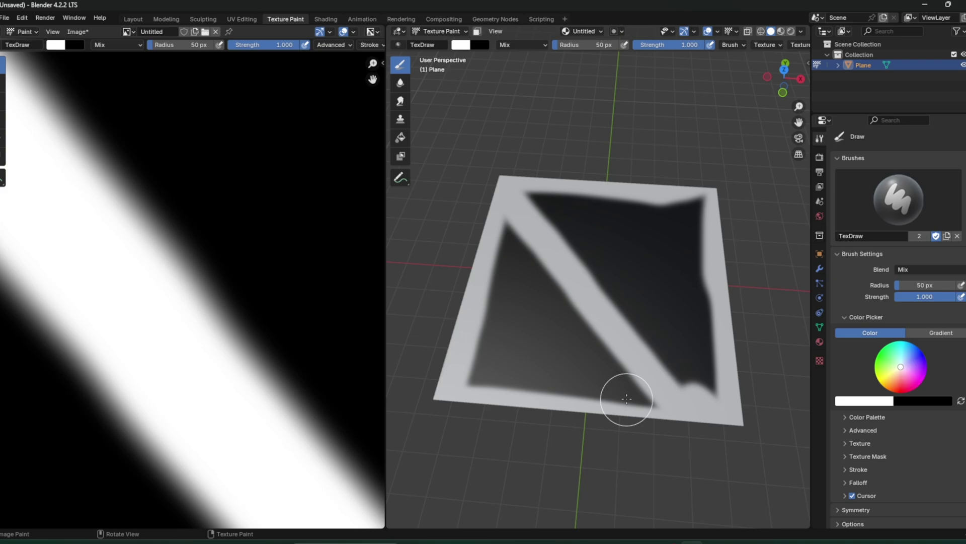
# Step: Lower the brush strength to 0.504 and paint softer strokes along both sides of the white diagonal band
pyautogui.scroll(-2, 604, 343)
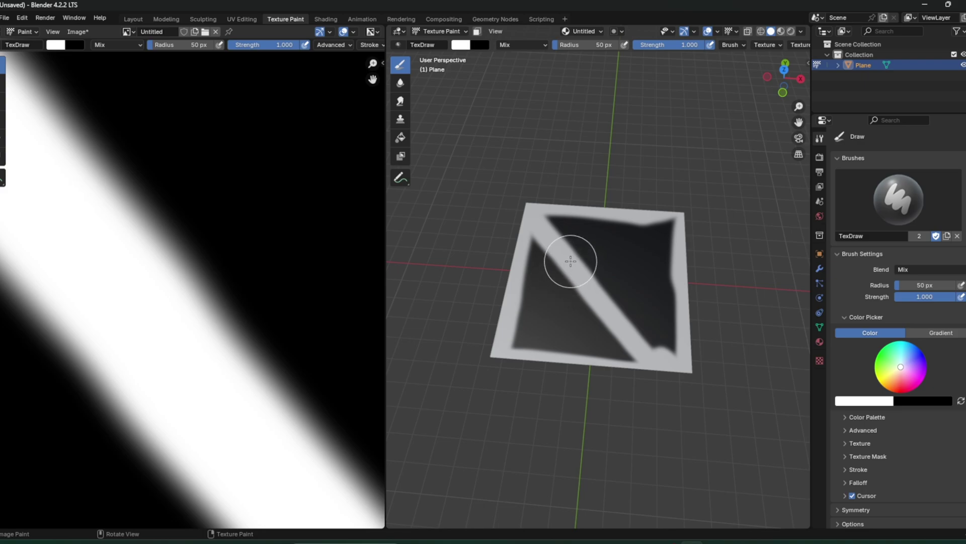
pyautogui.scroll(5, 571, 261)
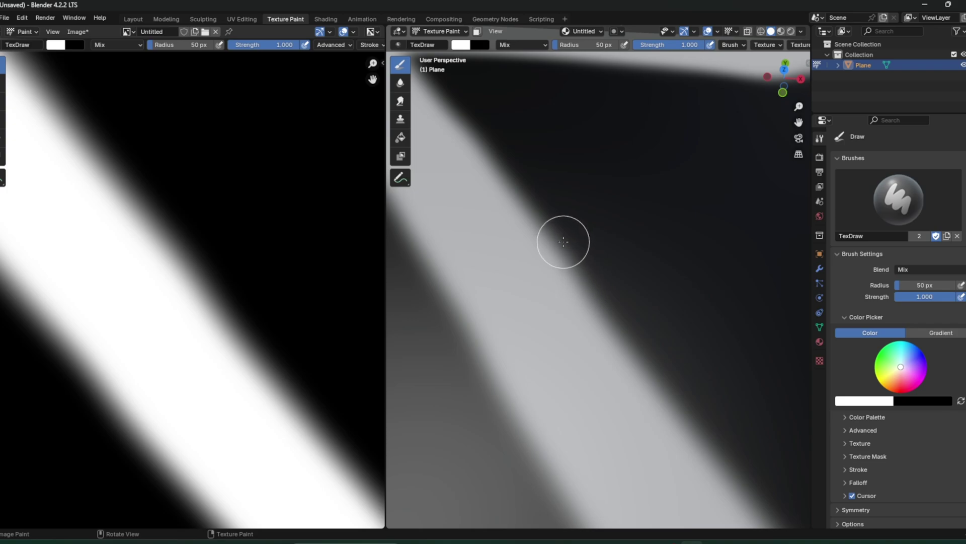
pyautogui.scroll(-6, 563, 241)
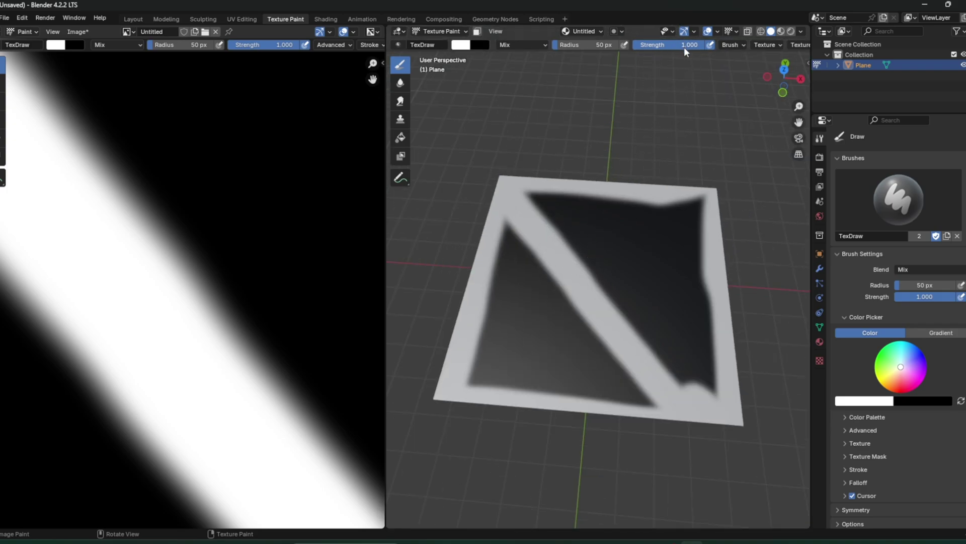
pyautogui.moveTo(684, 45); pyautogui.dragTo(648, 46)
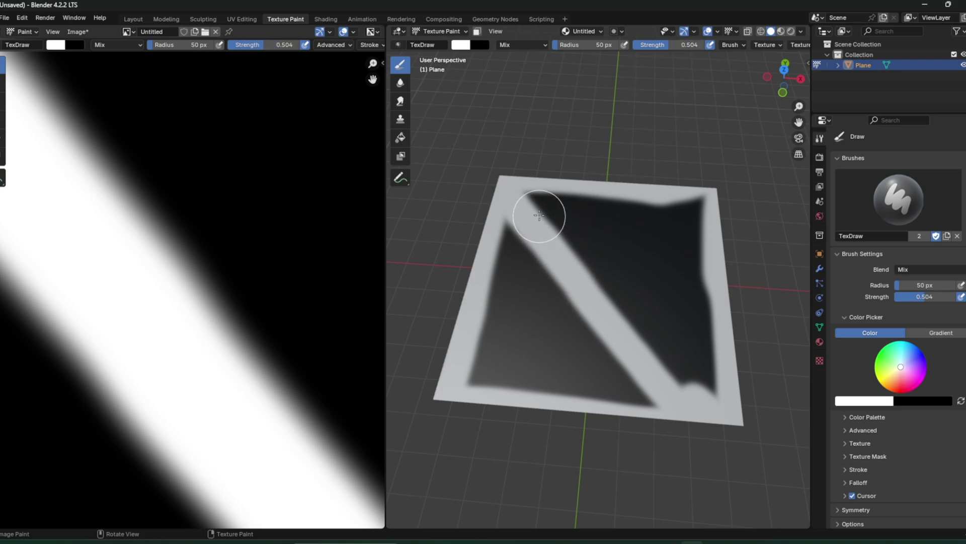
pyautogui.moveTo(539, 216)
pyautogui.mouseDown()
pyautogui.moveTo(579, 245)
pyautogui.moveTo(714, 416)
pyautogui.mouseUp()
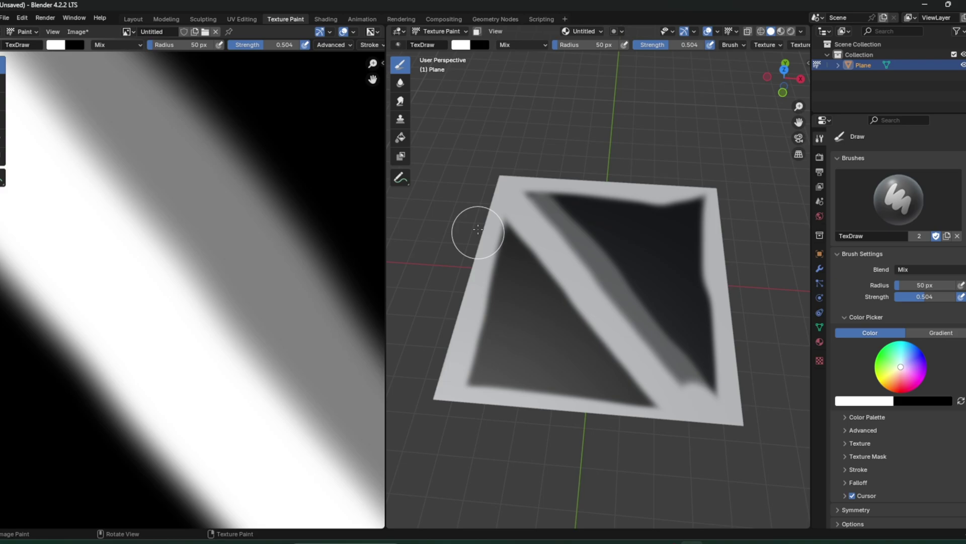
pyautogui.moveTo(505, 222); pyautogui.dragTo(658, 405)
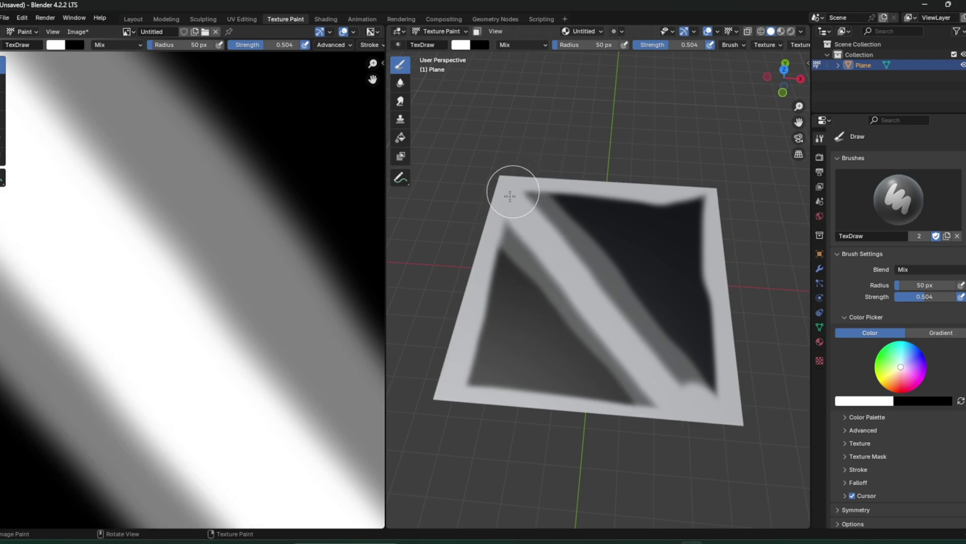
# Step: Return to the Layout workspace and examine the blended rock and metal material on the plane from several angles
pyautogui.click(132, 19)
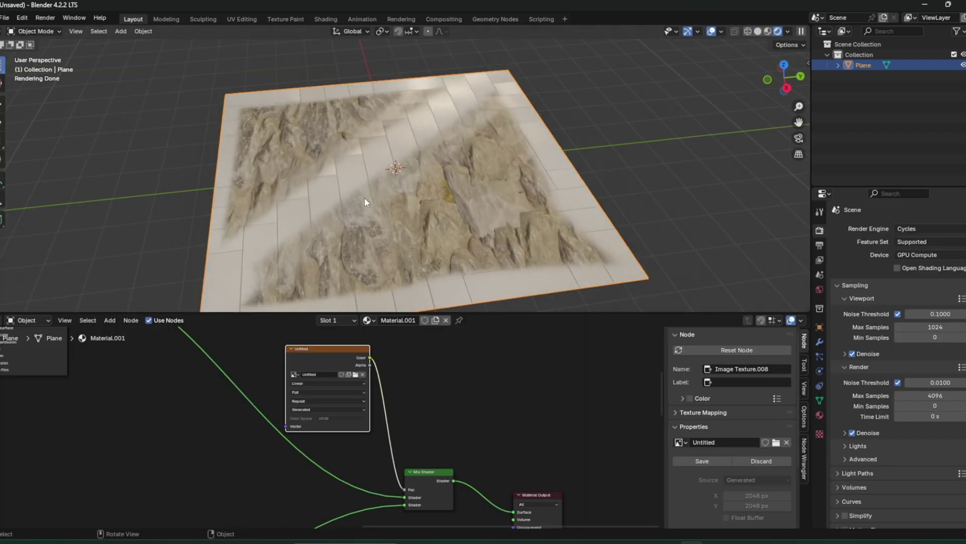
pyautogui.moveTo(366, 201); pyautogui.dragTo(482, 236, button='middle')
pyautogui.scroll(3, 475, 231)
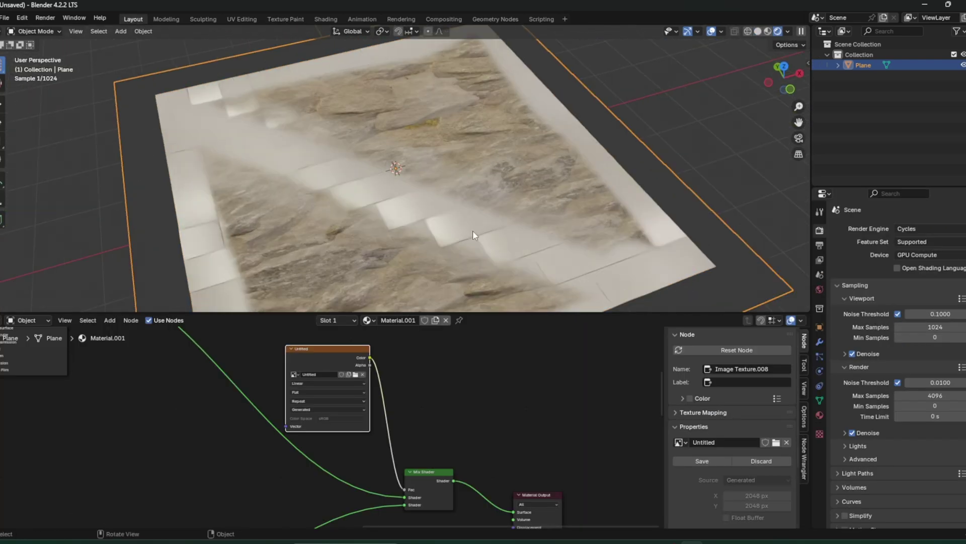
pyautogui.moveTo(393, 204); pyautogui.dragTo(337, 109, button='middle')
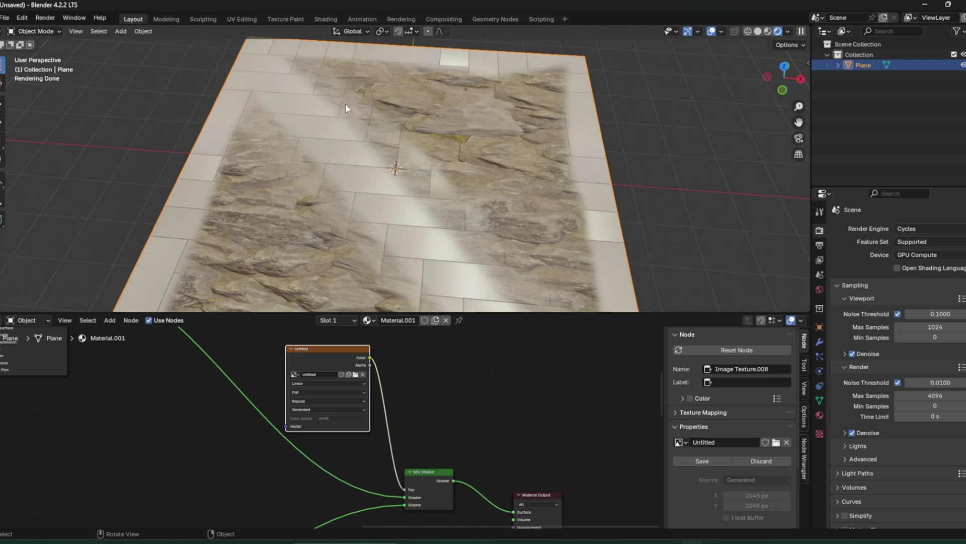
pyautogui.moveTo(367, 124); pyautogui.dragTo(482, 219, button='middle')
pyautogui.scroll(-2, 422, 225)
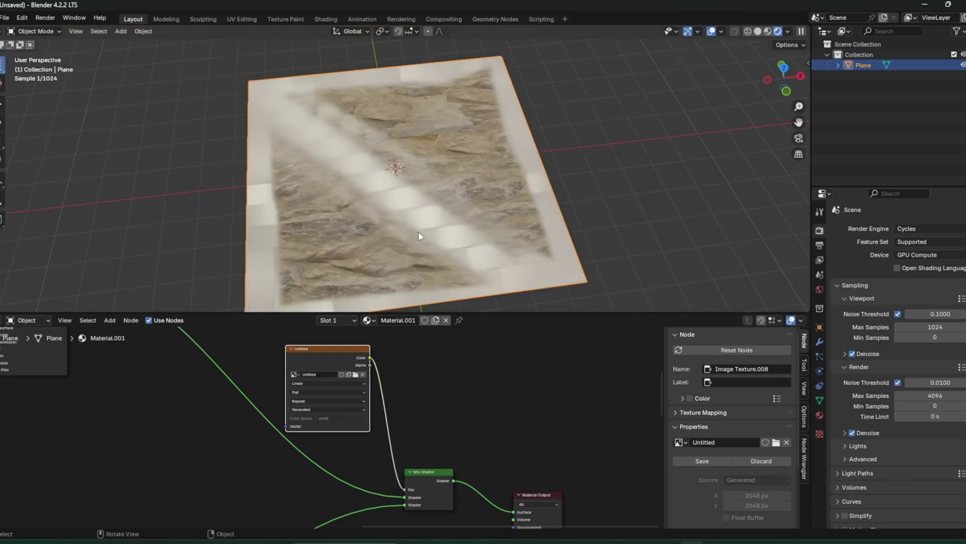